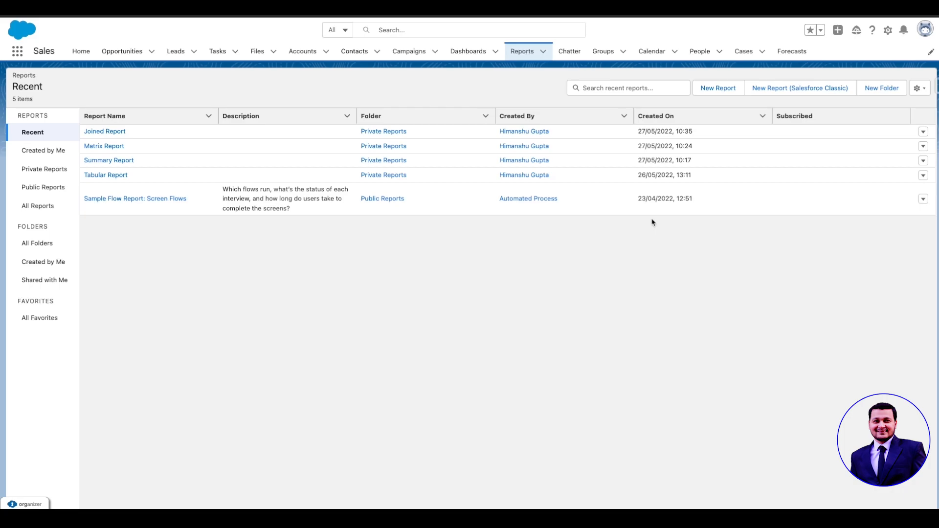
Step: Open the Tabular Report for editing and add a bucket column based on the Type field
{"action": "left_click", "coordinate": [116, 175]}
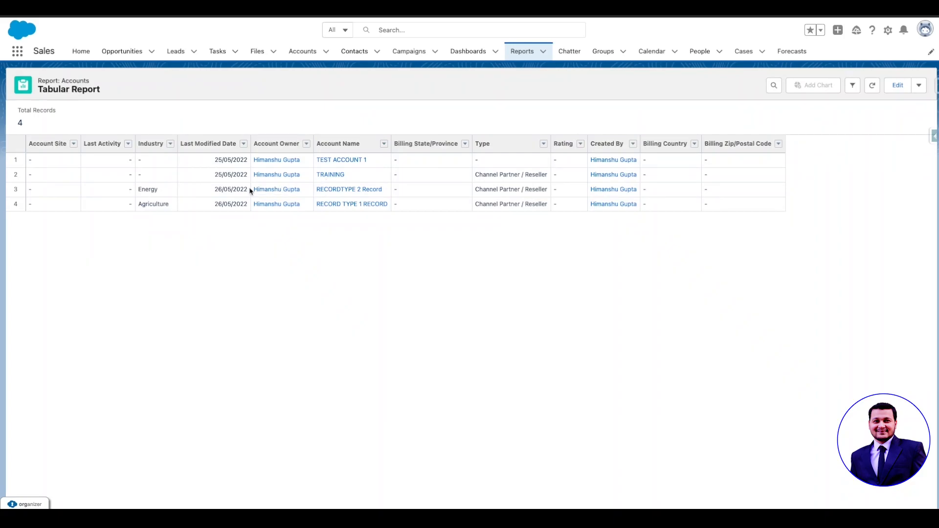
{"action": "left_click", "coordinate": [897, 85]}
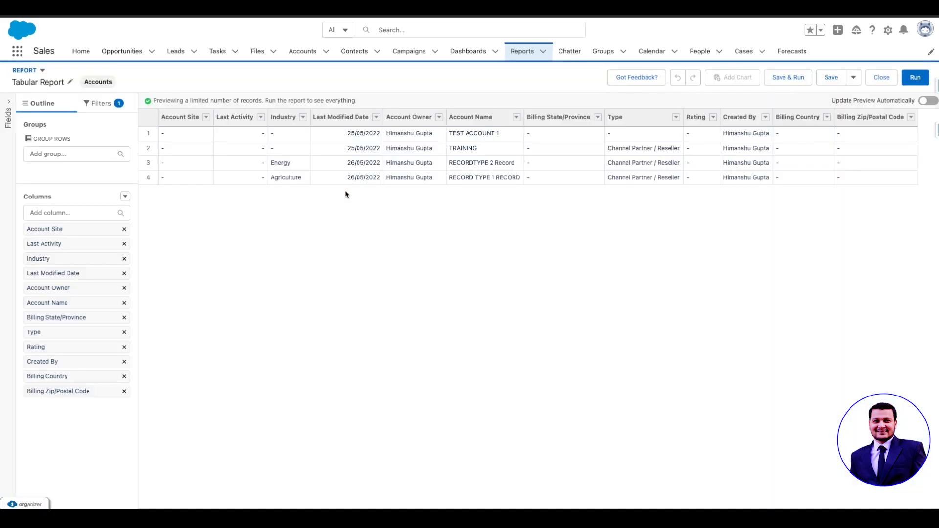
{"action": "left_click", "coordinate": [125, 196]}
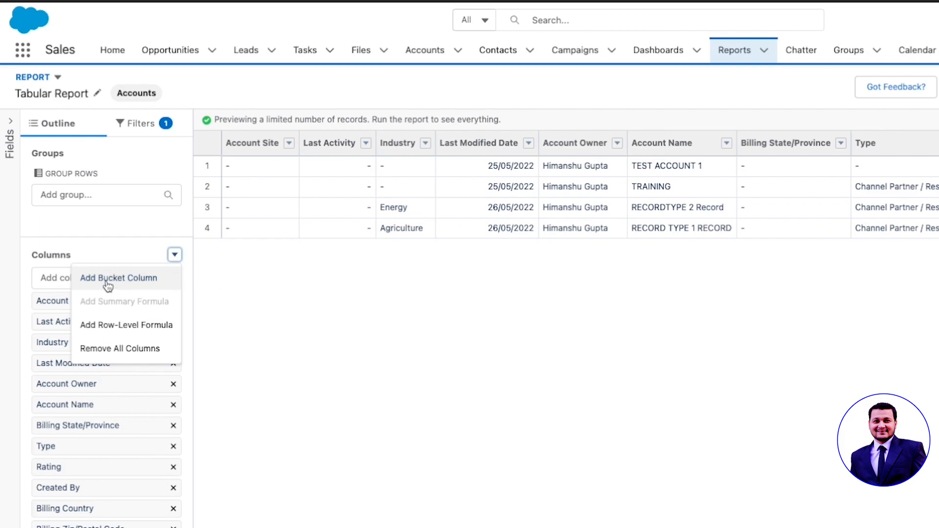
{"action": "left_click", "coordinate": [107, 280]}
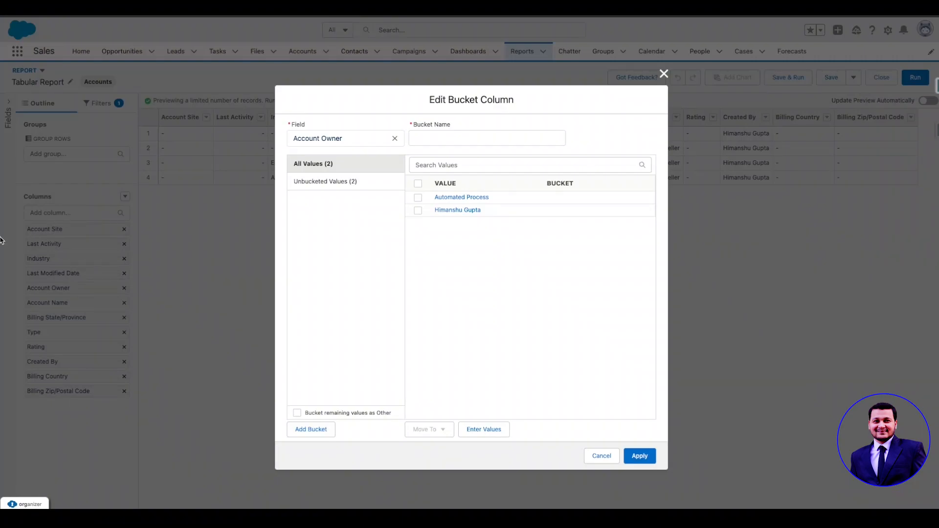
{"action": "left_click", "coordinate": [395, 138]}
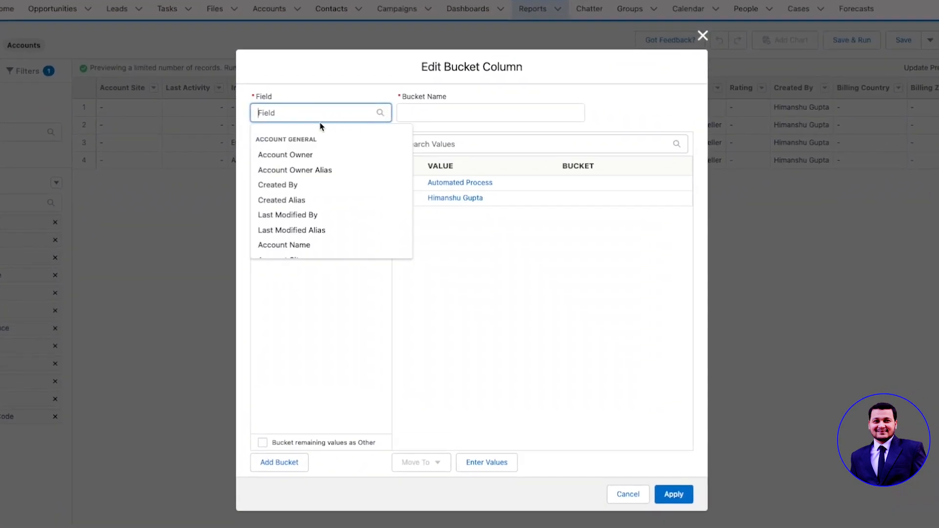
{"action": "scroll", "coordinate": [365, 214], "scroll_direction": "down", "scroll_amount": 3}
{"action": "left_click", "coordinate": [346, 202]}
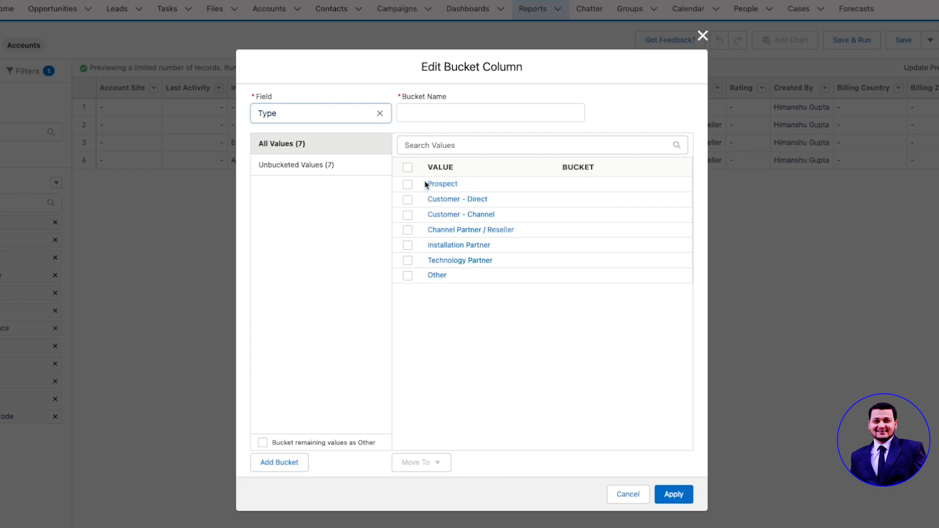
Step: Move the values Customer - Direct and Customer - Channel into a new bucket named Customer
{"action": "left_click", "coordinate": [408, 200]}
{"action": "left_click", "coordinate": [407, 215]}
{"action": "left_click", "coordinate": [434, 463]}
{"action": "left_click", "coordinate": [436, 439]}
{"action": "type", "text": "Customer"}
{"action": "key", "text": "Return"}
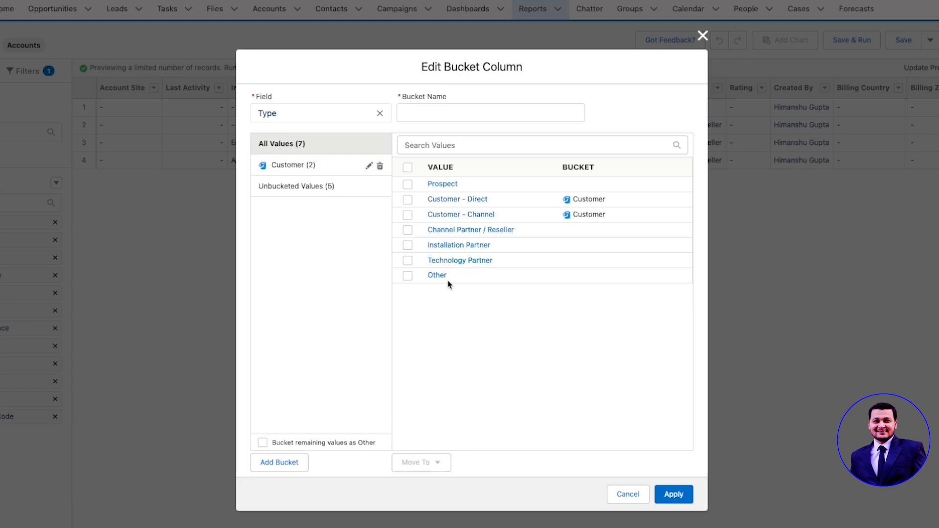
Step: Move Channel Partner / Reseller, Installation Partner and Technology Partner into a new bucket named Partners
{"action": "left_click", "coordinate": [407, 230]}
{"action": "left_click", "coordinate": [407, 245]}
{"action": "left_click", "coordinate": [408, 260]}
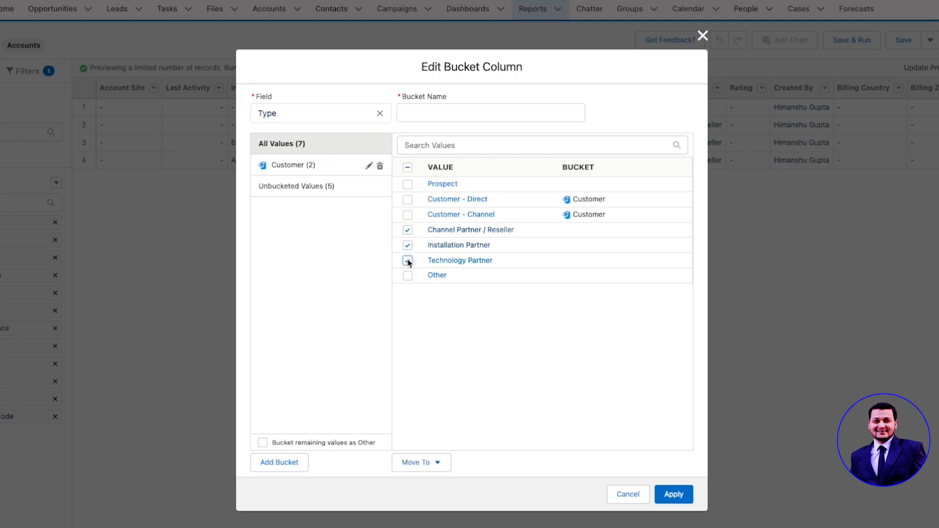
{"action": "left_click", "coordinate": [438, 463]}
{"action": "left_click", "coordinate": [431, 457]}
{"action": "type", "text": "Par"}
{"action": "key", "text": "Return"}
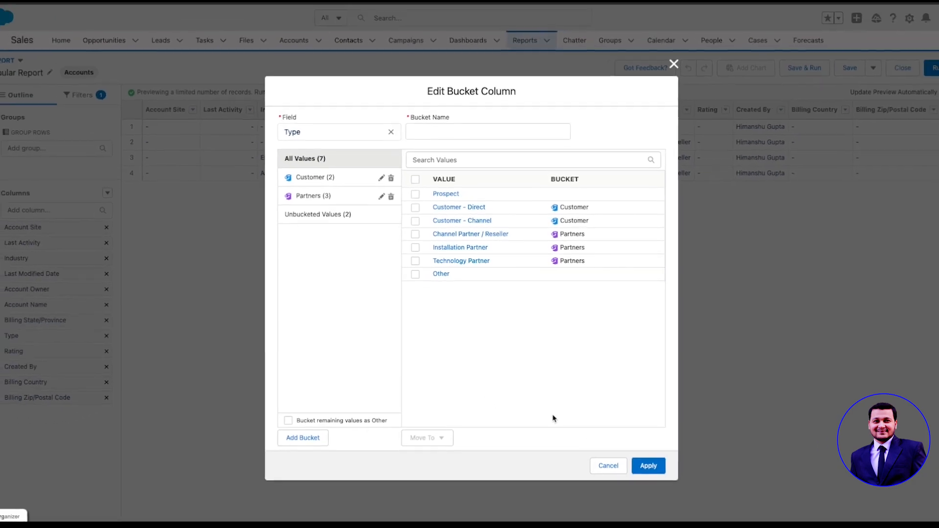
Step: Name the bucket column Bucket-Type, apply it and refresh the report preview to check the new column
{"action": "left_click", "coordinate": [434, 131]}
{"action": "type", "text": "Bucket-Type"}
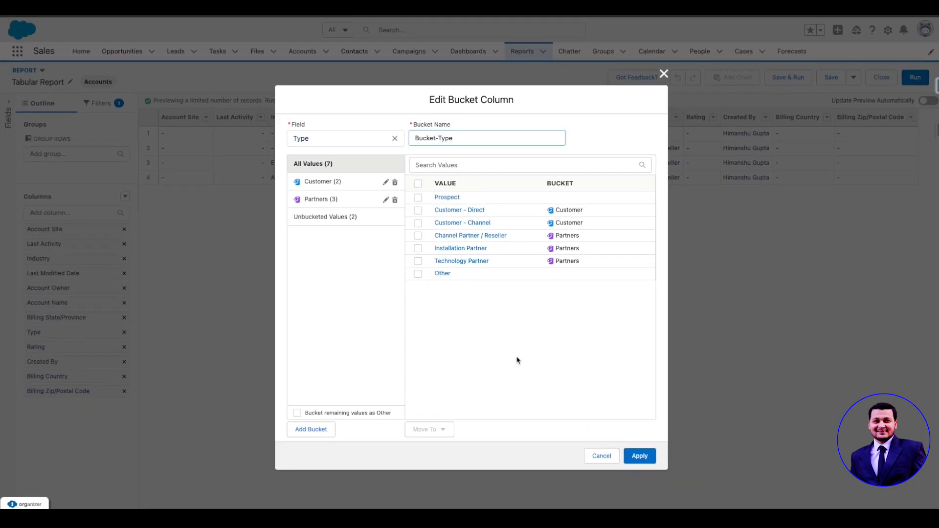
{"action": "left_click", "coordinate": [640, 456]}
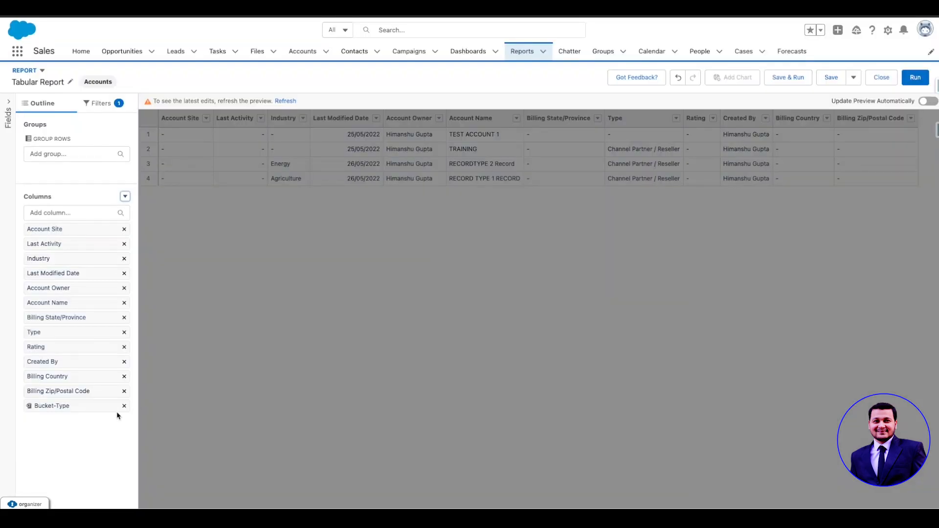
{"action": "left_click", "coordinate": [285, 101]}
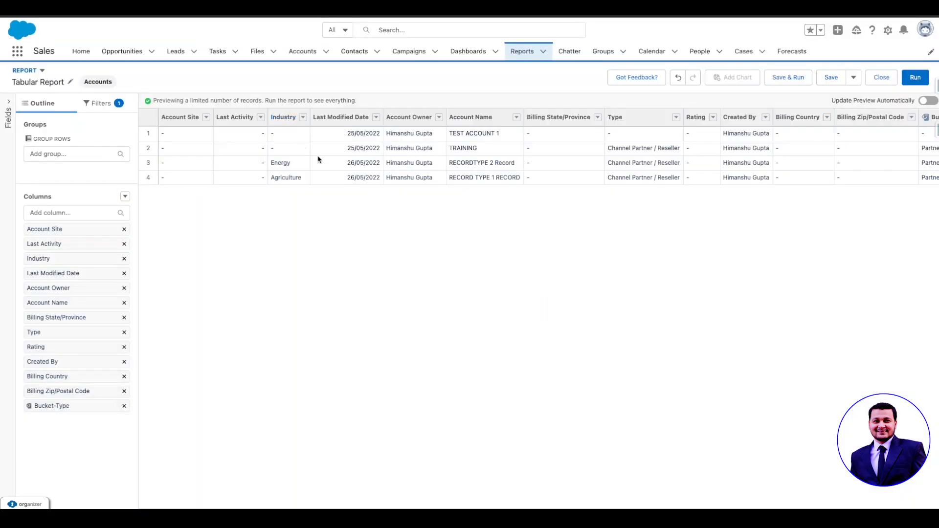
{"action": "scroll", "coordinate": [521, 175], "scroll_direction": "right", "scroll_amount": 3}
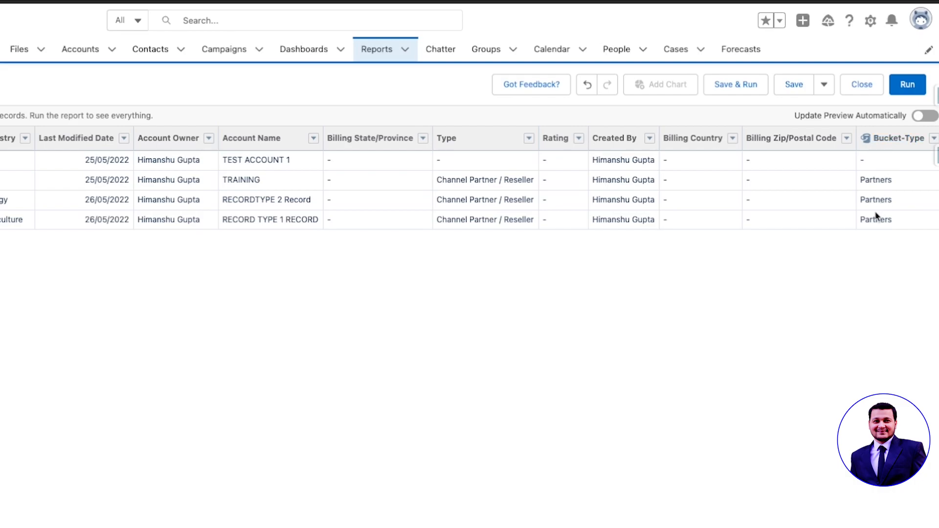
Step: Set the Created Date filter's range to All Time and refresh the preview
{"action": "left_click", "coordinate": [55, 167]}
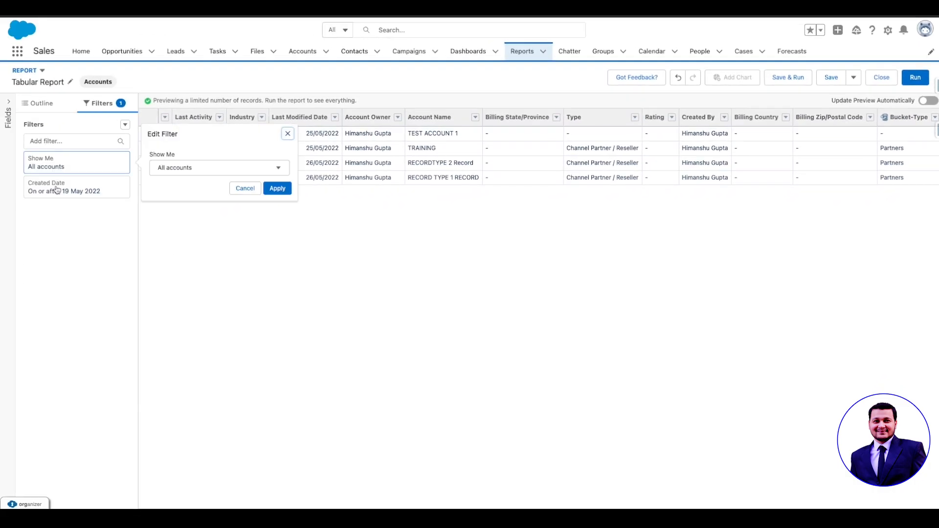
{"action": "left_click", "coordinate": [56, 189]}
{"action": "left_click", "coordinate": [221, 179]}
{"action": "left_click", "coordinate": [206, 199]}
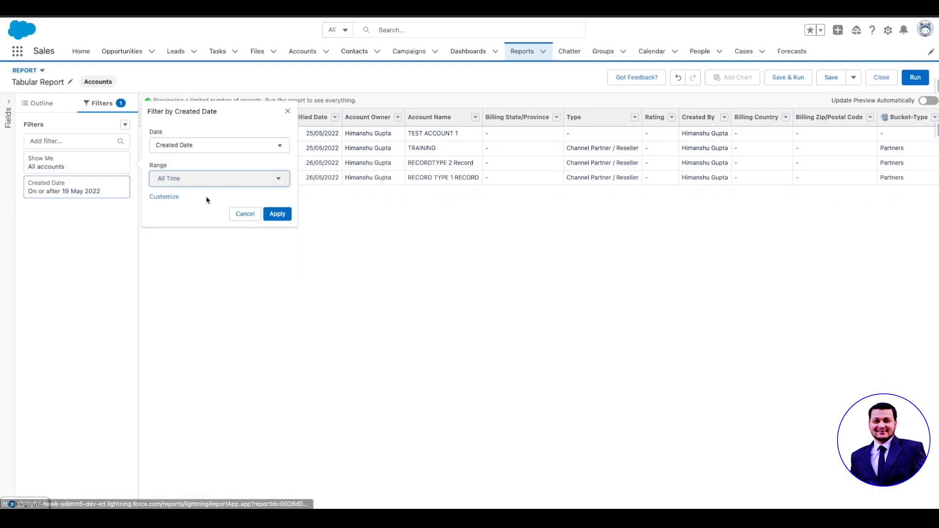
{"action": "left_click", "coordinate": [274, 213]}
{"action": "left_click", "coordinate": [287, 102]}
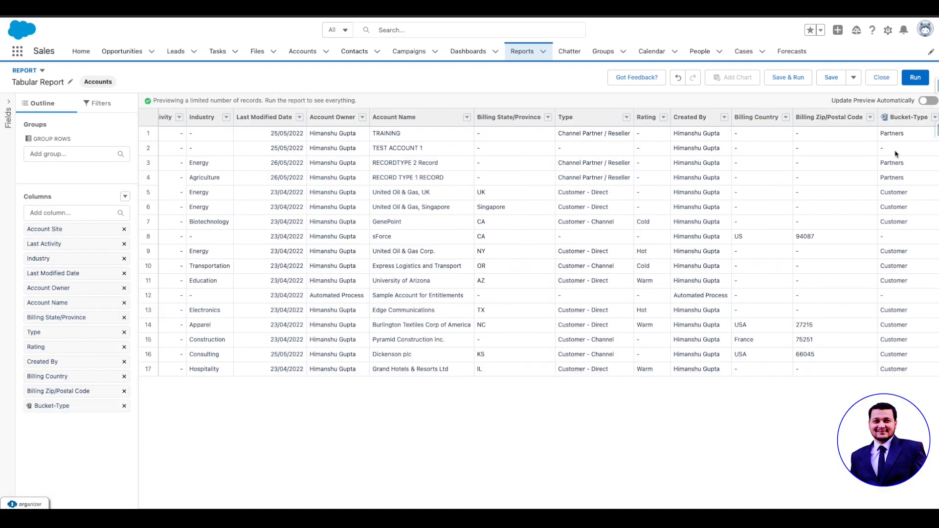
Step: Group the report rows by Bucket-Type, refresh the preview and look across the grouped columns
{"action": "left_click_drag", "start_coordinate": [63, 406], "coordinate": [55, 364]}
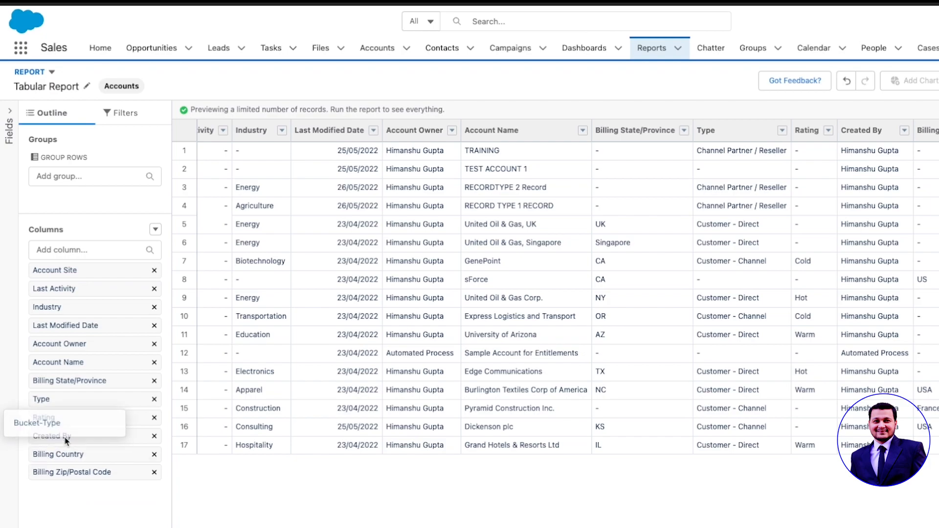
{"action": "left_click_drag", "start_coordinate": [66, 440], "coordinate": [92, 196]}
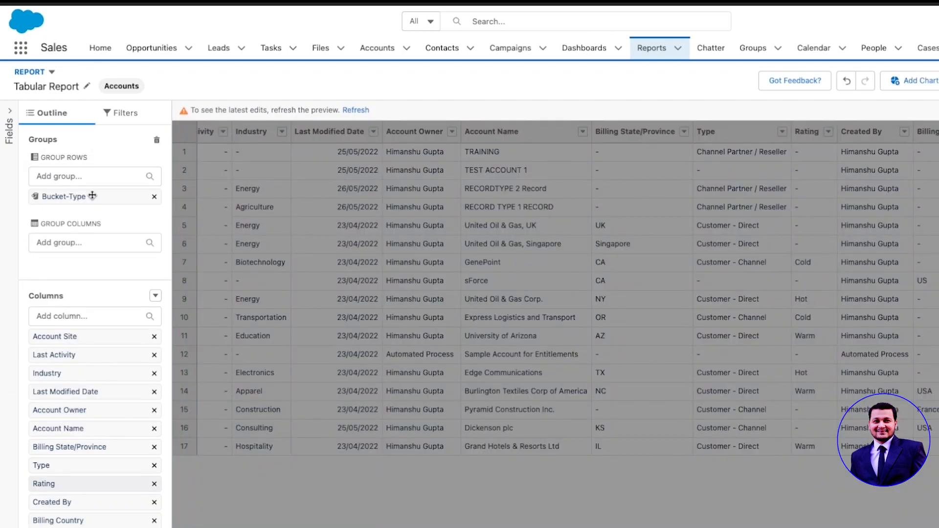
{"action": "left_click", "coordinate": [348, 111]}
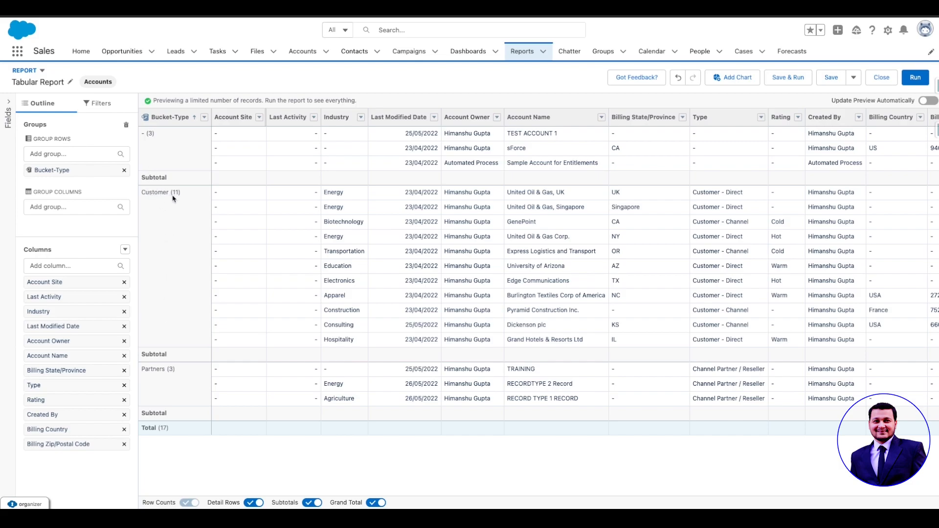
{"action": "scroll", "coordinate": [406, 294], "scroll_direction": "right", "scroll_amount": 2}
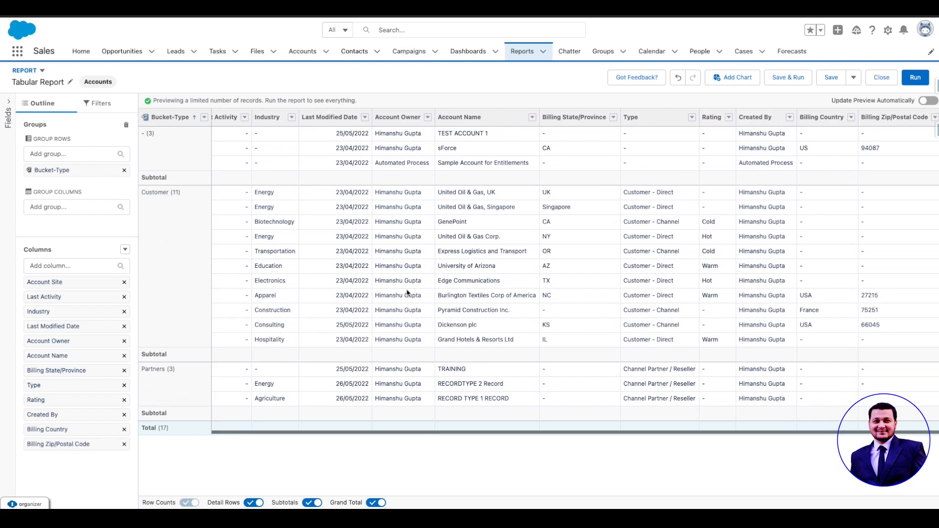
{"action": "scroll", "coordinate": [407, 292], "scroll_direction": "left", "scroll_amount": 2}
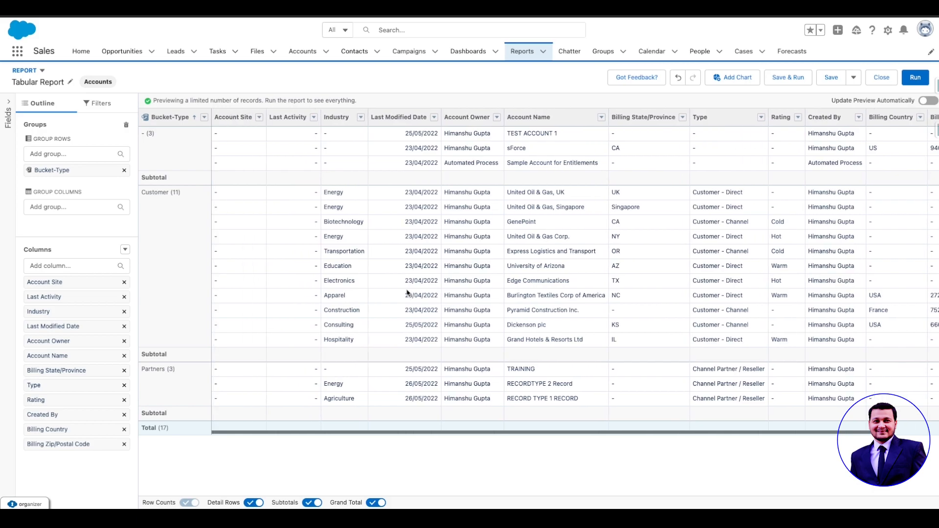
{"action": "left_click", "coordinate": [65, 268]}
{"action": "type", "text": "type"}
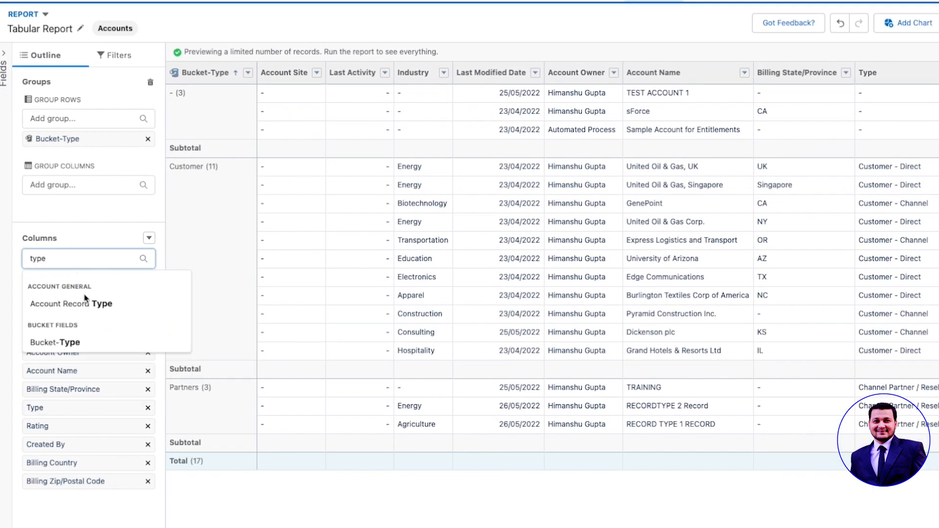
{"action": "key", "text": "BackSpace"}
{"action": "key", "text": "BackSpace"}
{"action": "key", "text": "BackSpace"}
{"action": "key", "text": "BackSpace"}
{"action": "left_click", "coordinate": [108, 235]}
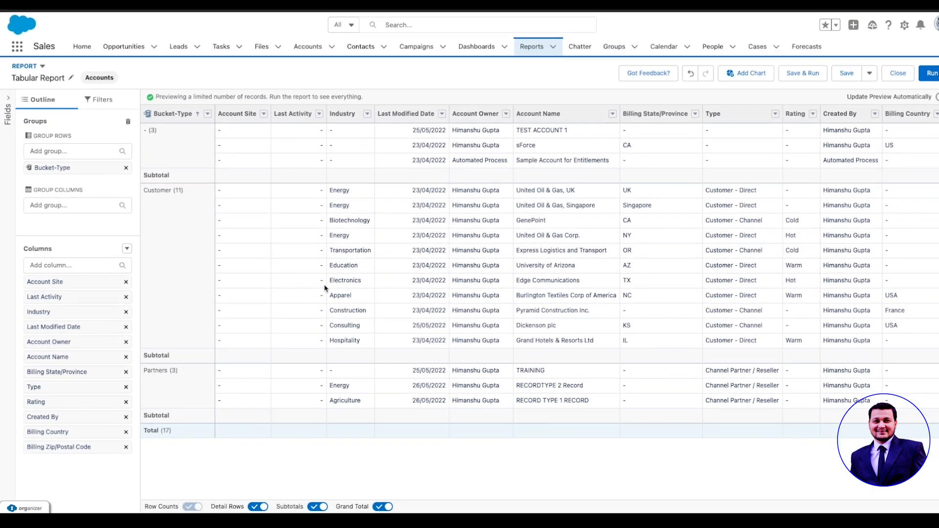
Step: Make Type the first column, place Account Site directly after Last Modified Date, and refresh the preview
{"action": "left_click_drag", "start_coordinate": [909, 73], "coordinate": [851, 75]}
{"action": "left_click_drag", "start_coordinate": [688, 119], "coordinate": [231, 126]}
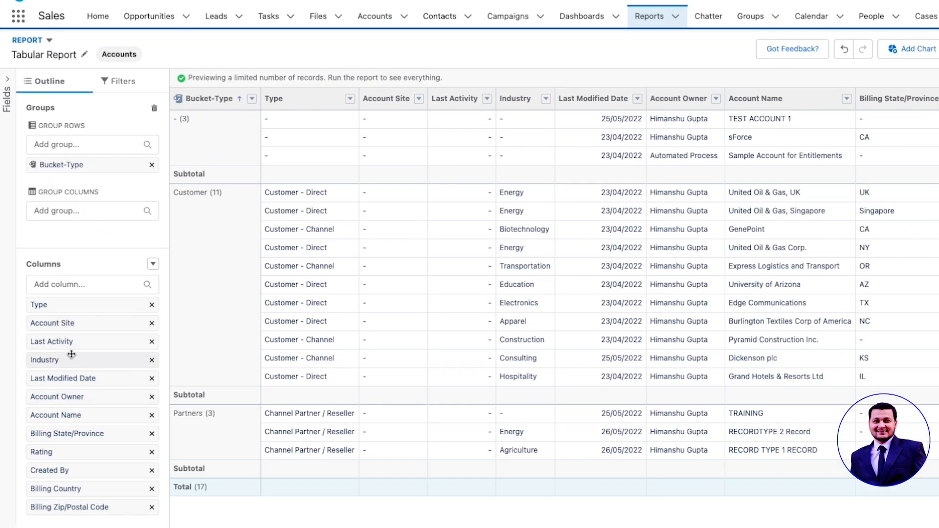
{"action": "left_click_drag", "start_coordinate": [61, 323], "coordinate": [78, 377]}
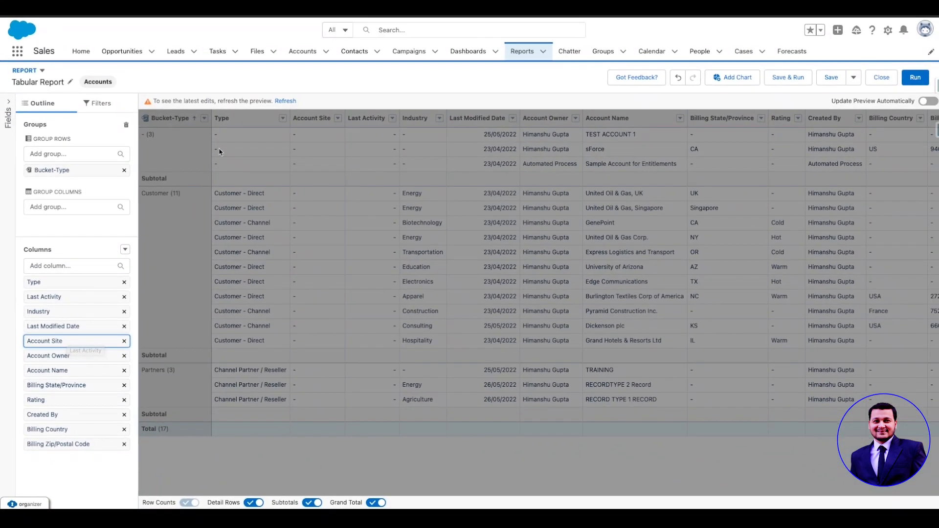
{"action": "left_click", "coordinate": [286, 101]}
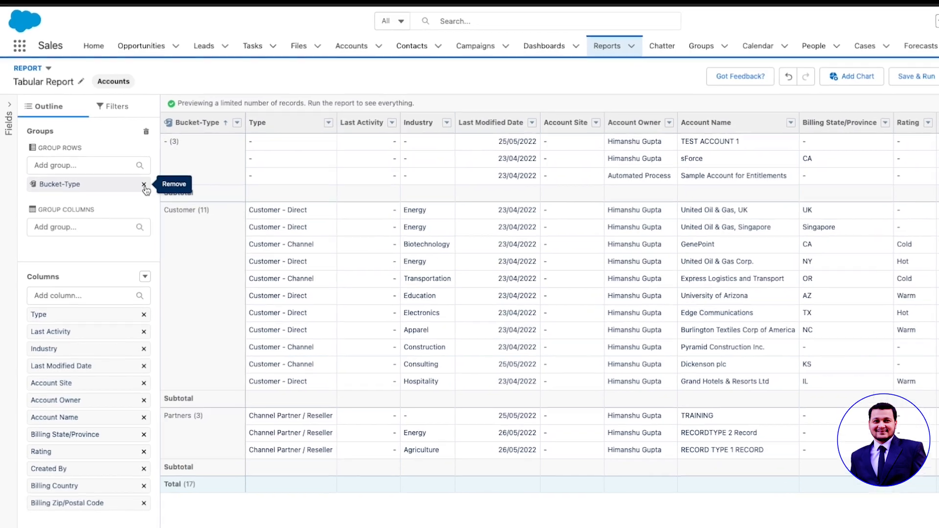
Step: Move Bucket-Type out of the row groups into the columns directly after Type and refresh the preview
{"action": "left_click_drag", "start_coordinate": [109, 185], "coordinate": [88, 354]}
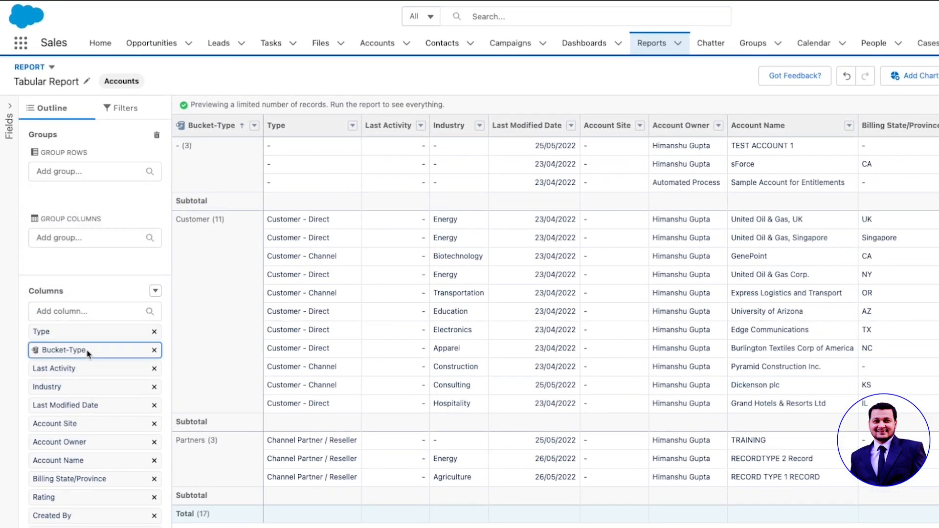
{"action": "left_click", "coordinate": [345, 105]}
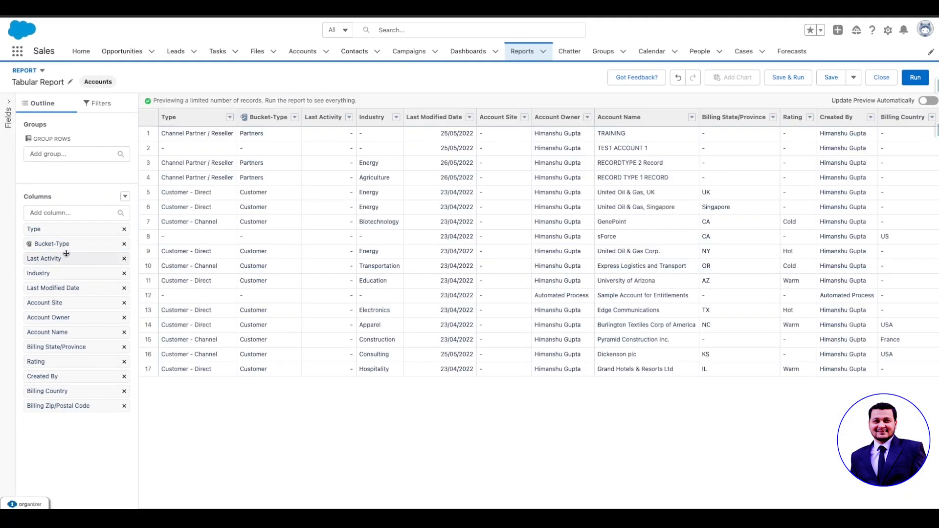
Step: Group the rows by Bucket-Type again, check the available column options, and return the field to the columns after Type
{"action": "left_click_drag", "start_coordinate": [63, 244], "coordinate": [71, 176]}
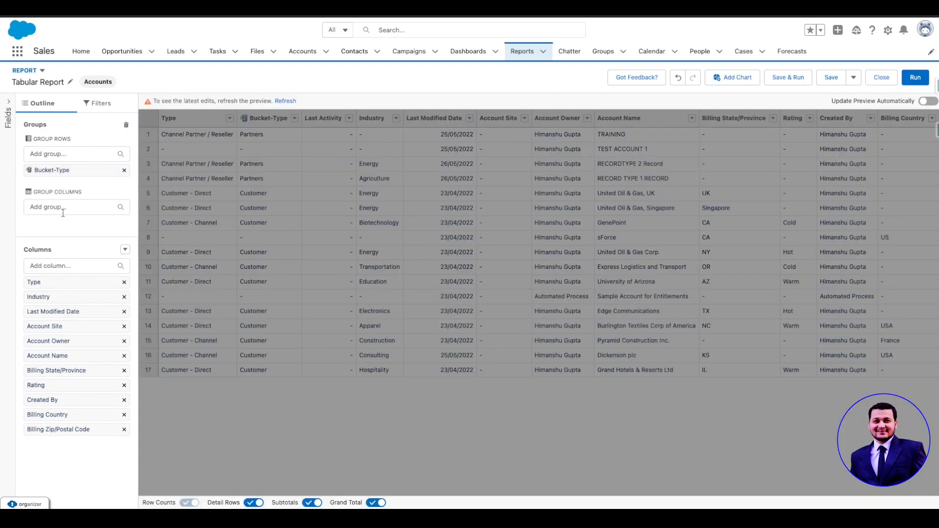
{"action": "left_click", "coordinate": [285, 101]}
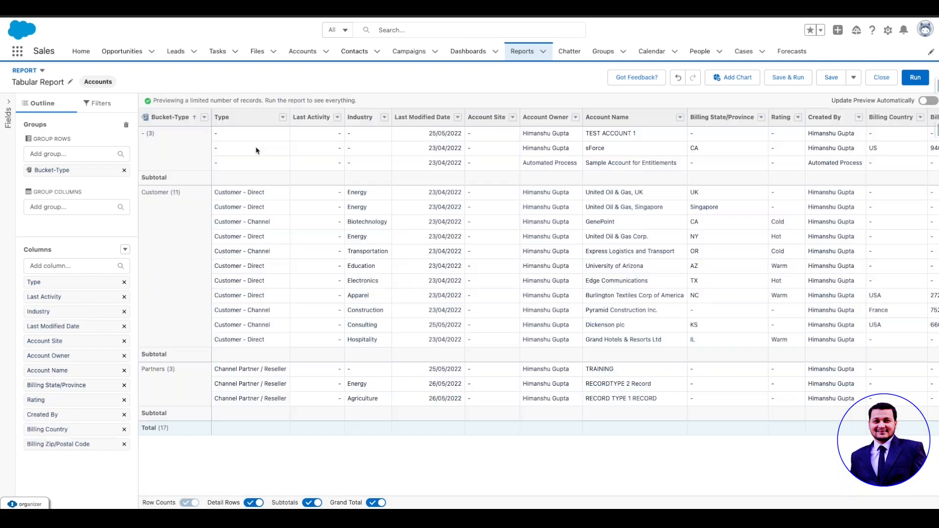
{"action": "left_click", "coordinate": [125, 249]}
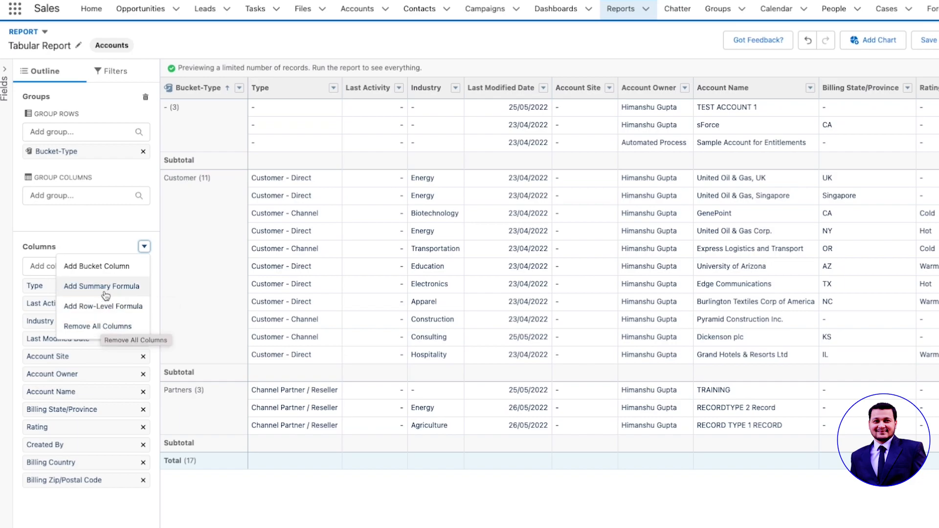
{"action": "left_click_drag", "start_coordinate": [73, 151], "coordinate": [69, 302]}
{"action": "left_click_drag", "start_coordinate": [74, 152], "coordinate": [61, 299]}
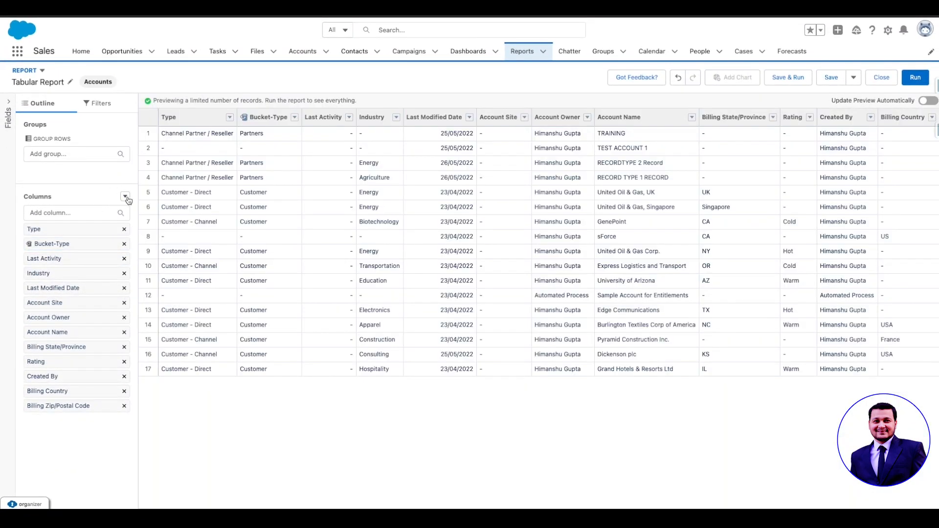
Step: Start a new row-level formula column, check the decimal point options, and set the formula output type to Text
{"action": "left_click", "coordinate": [136, 247]}
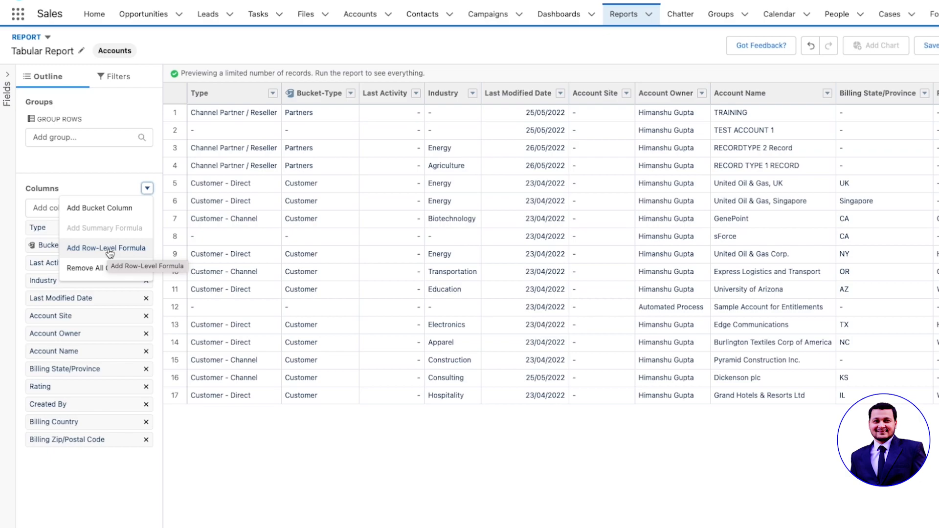
{"action": "left_click", "coordinate": [106, 248]}
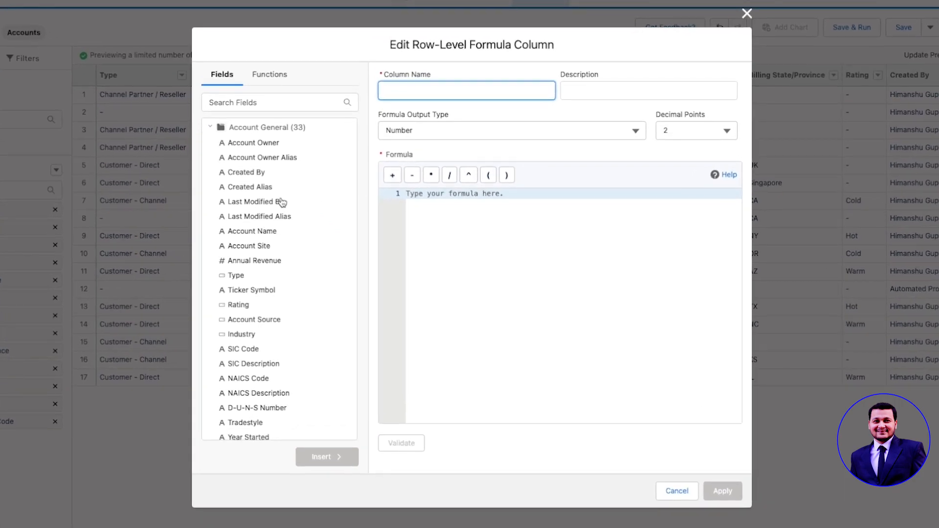
{"action": "left_click", "coordinate": [484, 237]}
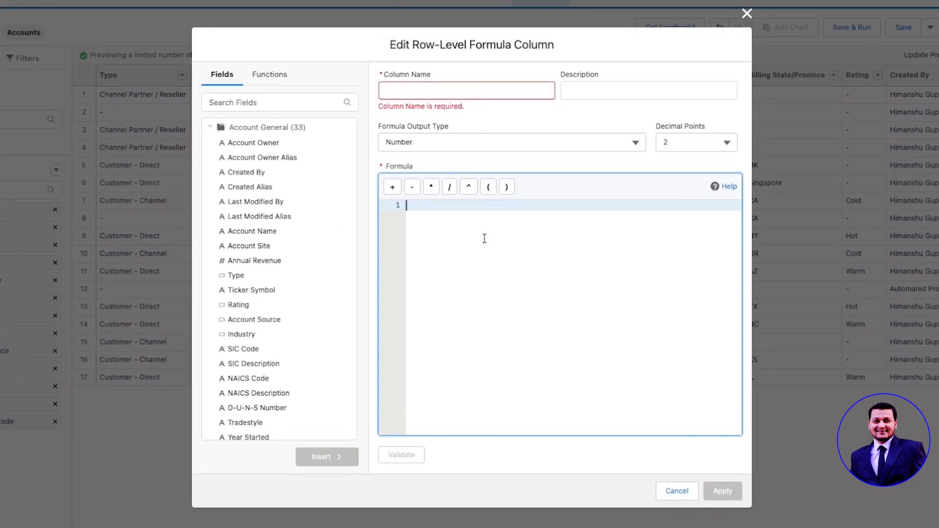
{"action": "left_click", "coordinate": [516, 144]}
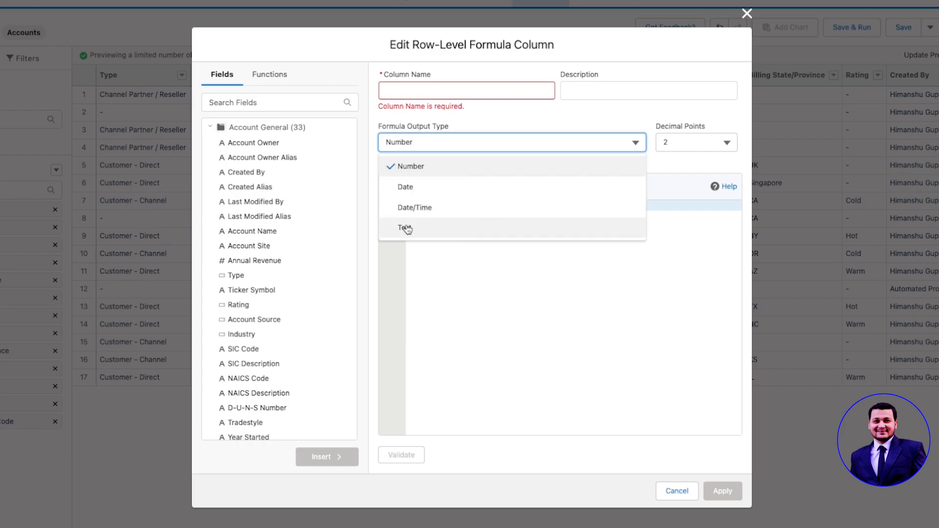
{"action": "left_click", "coordinate": [699, 143]}
{"action": "scroll", "coordinate": [687, 262], "scroll_direction": "down", "scroll_amount": 5}
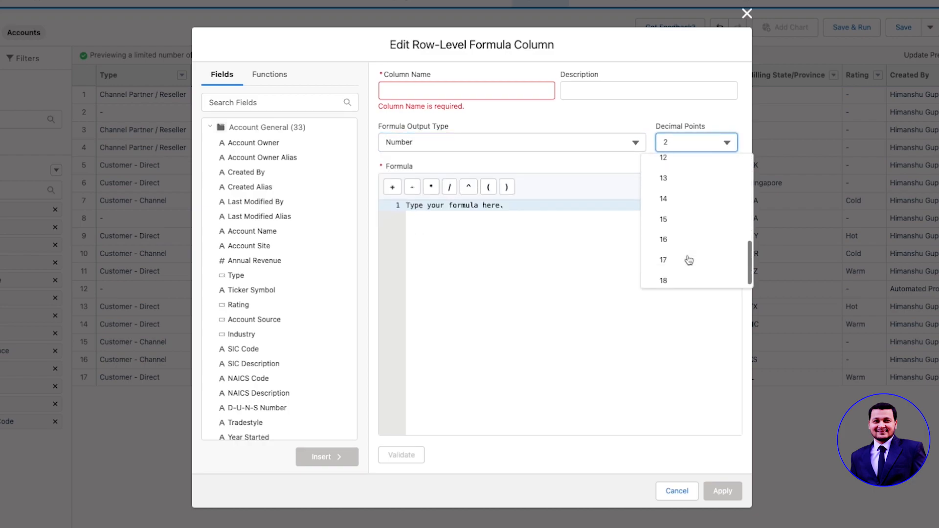
{"action": "scroll", "coordinate": [685, 260], "scroll_direction": "up", "scroll_amount": 5}
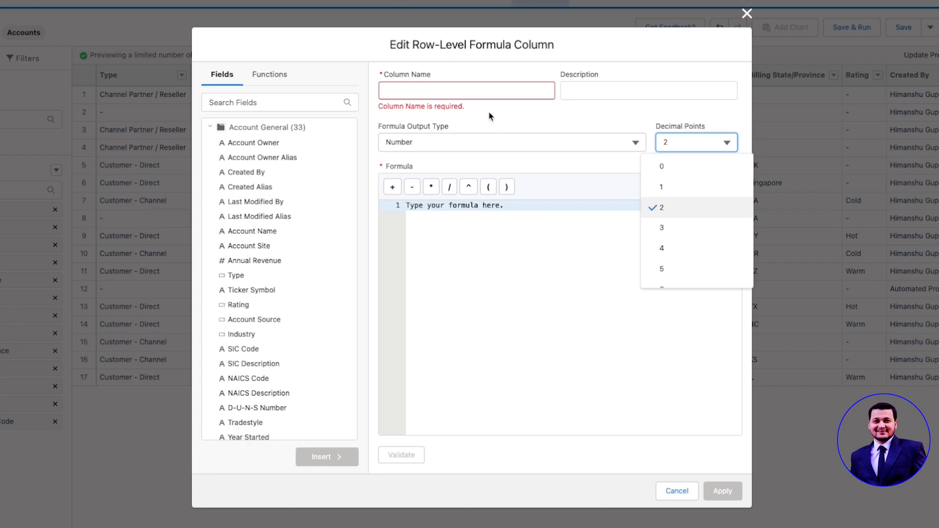
{"action": "left_click", "coordinate": [494, 141]}
{"action": "left_click", "coordinate": [438, 227]}
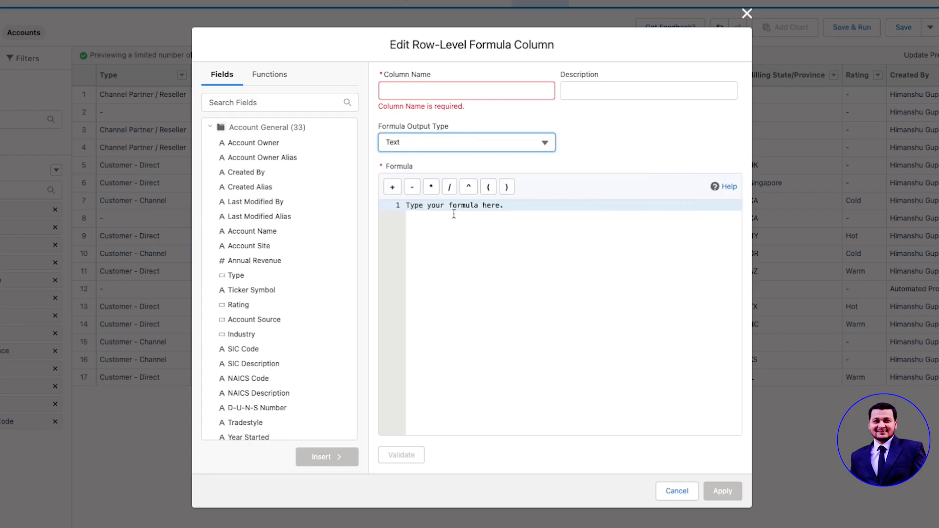
Step: Name the formula column Row Level Formula 1
{"action": "left_click", "coordinate": [418, 90]}
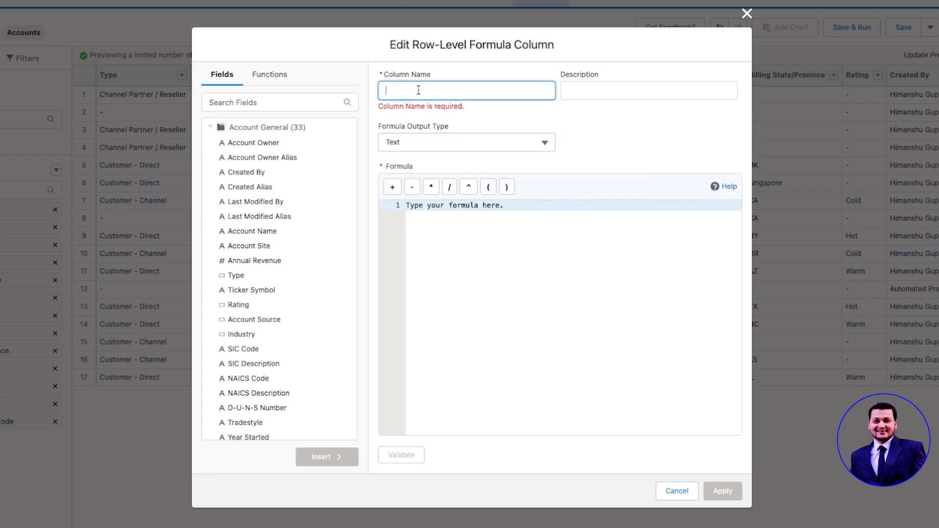
{"action": "type", "text": "Row"}
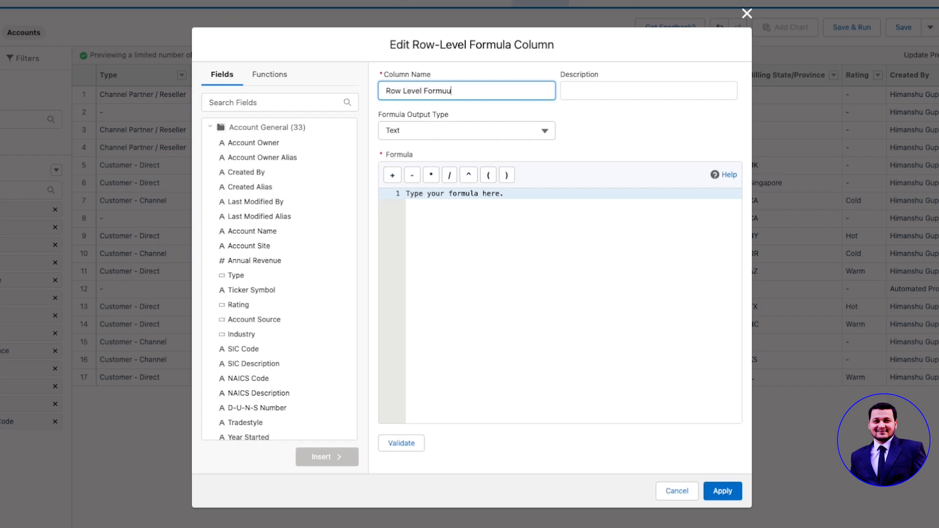
{"action": "type", "text": " Level Formula 1"}
Step: Build the formula TYPE + INDUSTRY by inserting the Type and Industry fields joined with a plus operator
{"action": "left_click", "coordinate": [517, 201]}
{"action": "left_click_drag", "start_coordinate": [504, 195], "coordinate": [381, 195]}
{"action": "key", "text": "BackSpace"}
{"action": "left_click", "coordinate": [254, 278]}
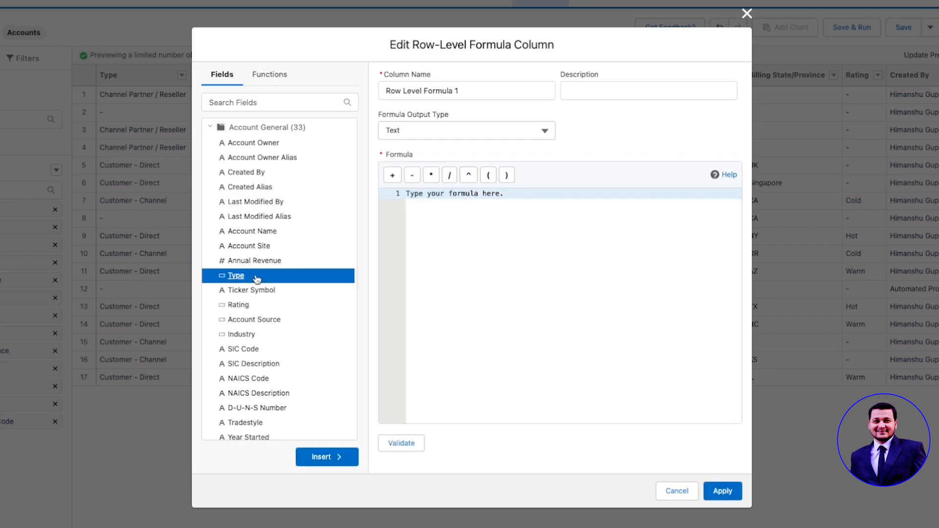
{"action": "left_click", "coordinate": [317, 457]}
{"action": "left_click", "coordinate": [391, 175]}
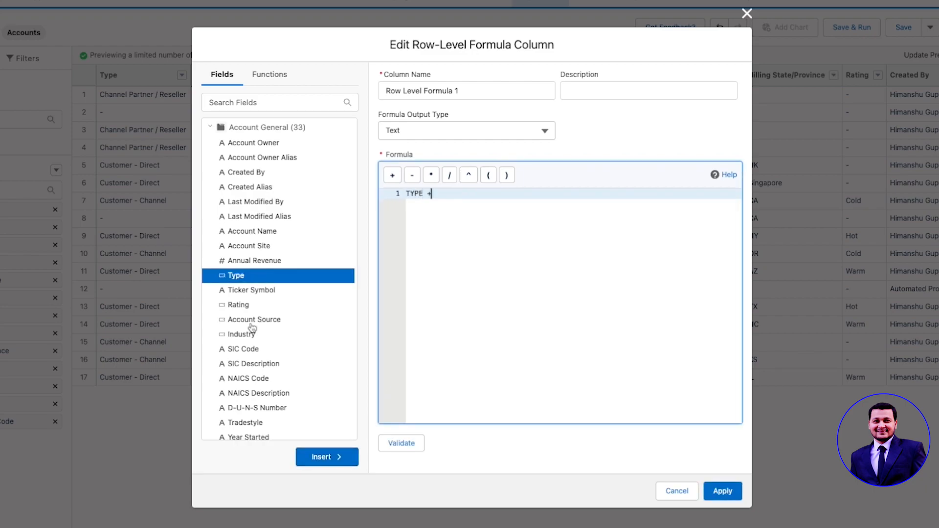
{"action": "scroll", "coordinate": [251, 327], "scroll_direction": "down", "scroll_amount": 2}
{"action": "left_click", "coordinate": [248, 301]}
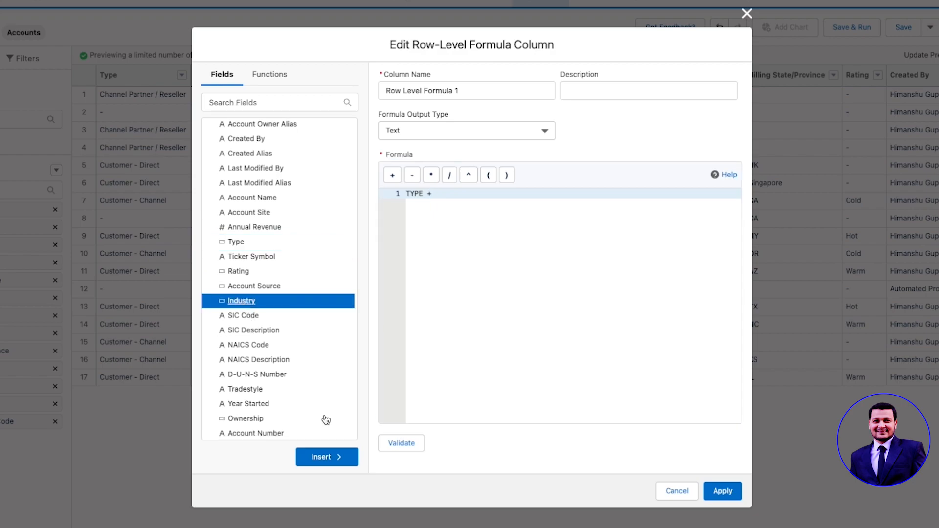
{"action": "left_click", "coordinate": [323, 457]}
Step: Examine the TYPE and INDUSTRY references in the formula and browse the list of available functions
{"action": "double_click", "coordinate": [414, 189]}
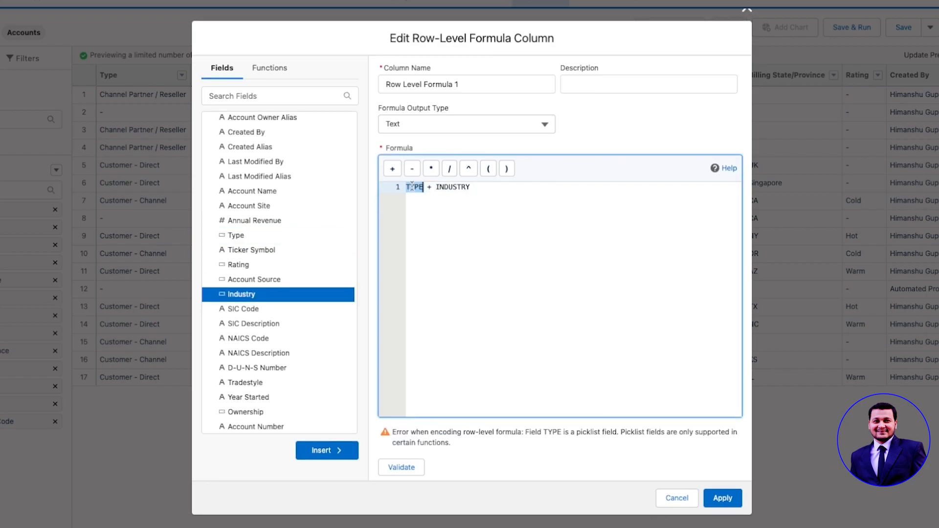
{"action": "double_click", "coordinate": [443, 188]}
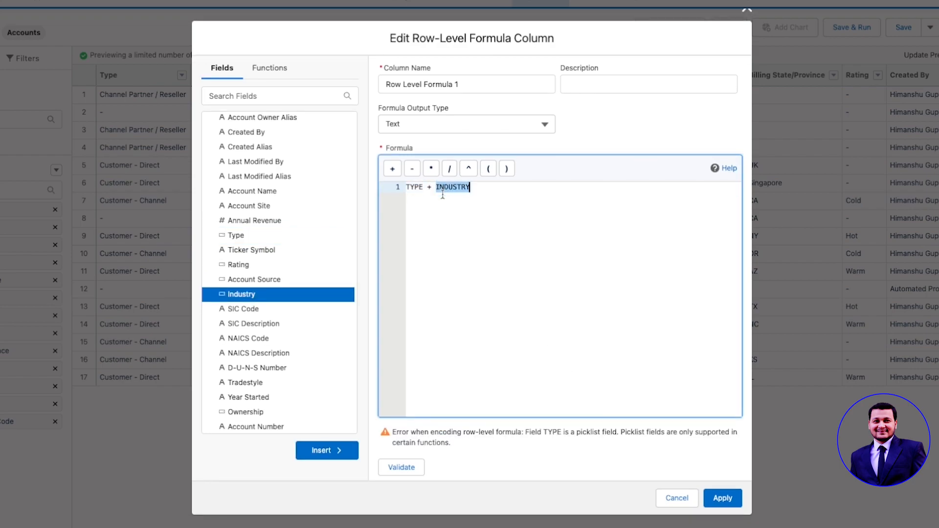
{"action": "double_click", "coordinate": [416, 188]}
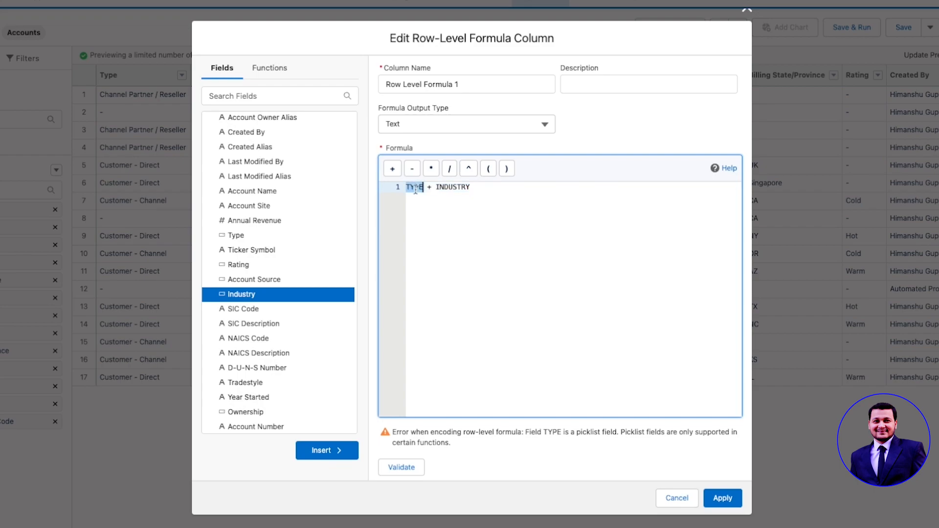
{"action": "left_click", "coordinate": [269, 68]}
{"action": "scroll", "coordinate": [319, 248], "scroll_direction": "down", "scroll_amount": 2}
{"action": "scroll", "coordinate": [319, 248], "scroll_direction": "down", "scroll_amount": 5}
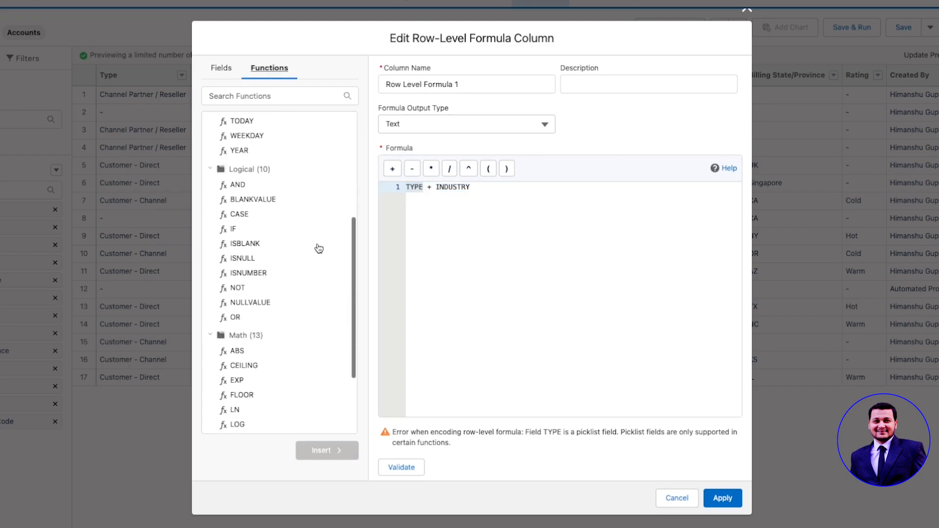
{"action": "scroll", "coordinate": [319, 248], "scroll_direction": "down", "scroll_amount": 3}
{"action": "scroll", "coordinate": [319, 249], "scroll_direction": "up", "scroll_amount": 3}
{"action": "scroll", "coordinate": [319, 248], "scroll_direction": "up", "scroll_amount": 5}
{"action": "left_click", "coordinate": [221, 67]}
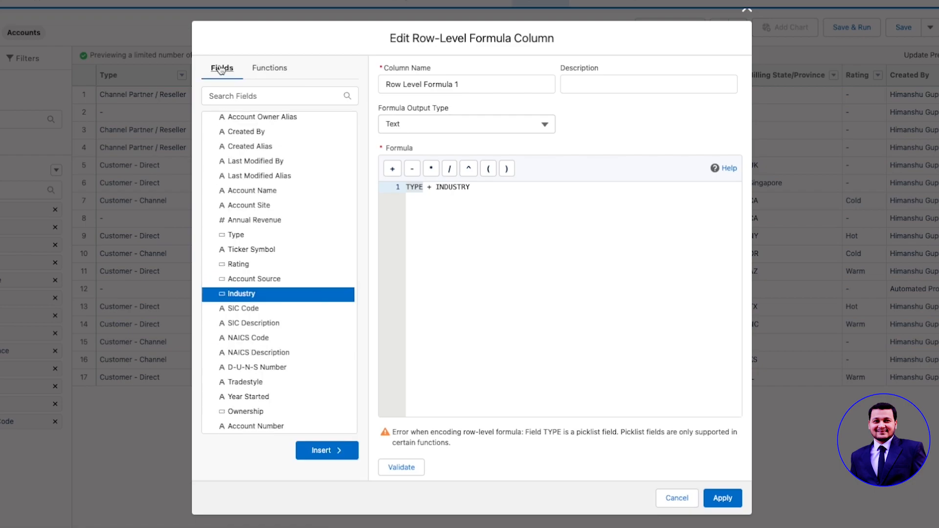
Step: Wrap both picklist fields in the TEXT function so the formula reads TEXT(TYPE) + TEXT(INDUSTRY)
{"action": "left_click", "coordinate": [435, 187]}
{"action": "type", "text": "TEXT"}
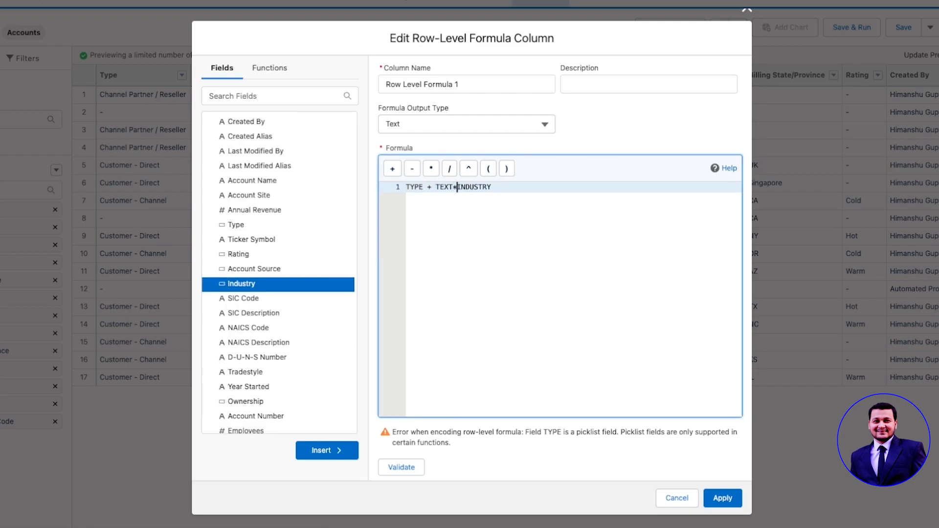
{"action": "type", "text": "("}
{"action": "left_click", "coordinate": [493, 188]}
{"action": "type", "text": ")"}
{"action": "left_click", "coordinate": [407, 187]}
{"action": "type", "text": "TEXT("}
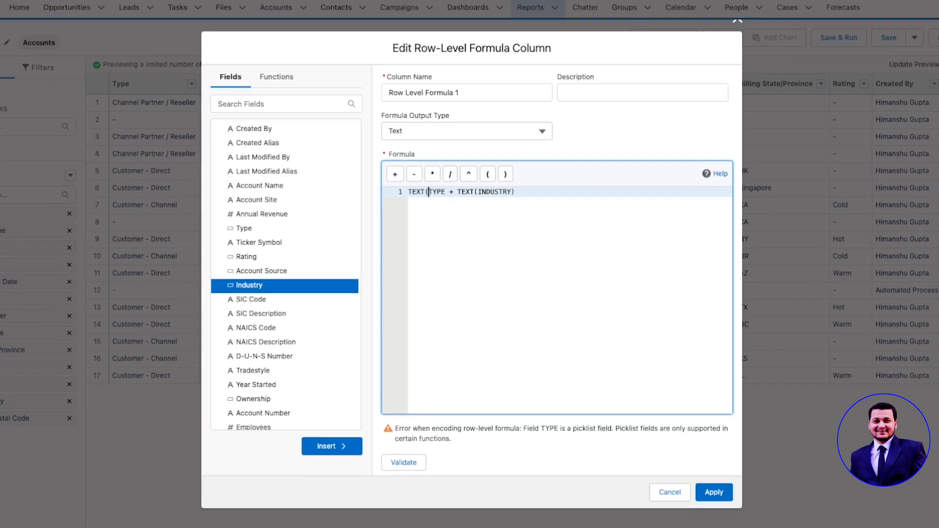
{"action": "left_click", "coordinate": [445, 192]}
{"action": "type", "text": ")"}
Step: Apply the row-level formula, make Row Level Formula 1 the first column, and refresh the preview
{"action": "left_click", "coordinate": [714, 493]}
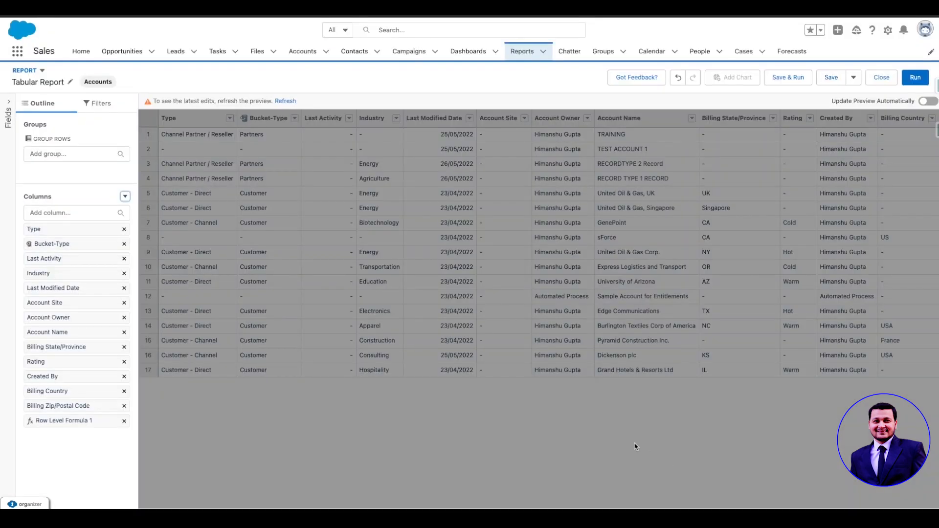
{"action": "left_click", "coordinate": [286, 101]}
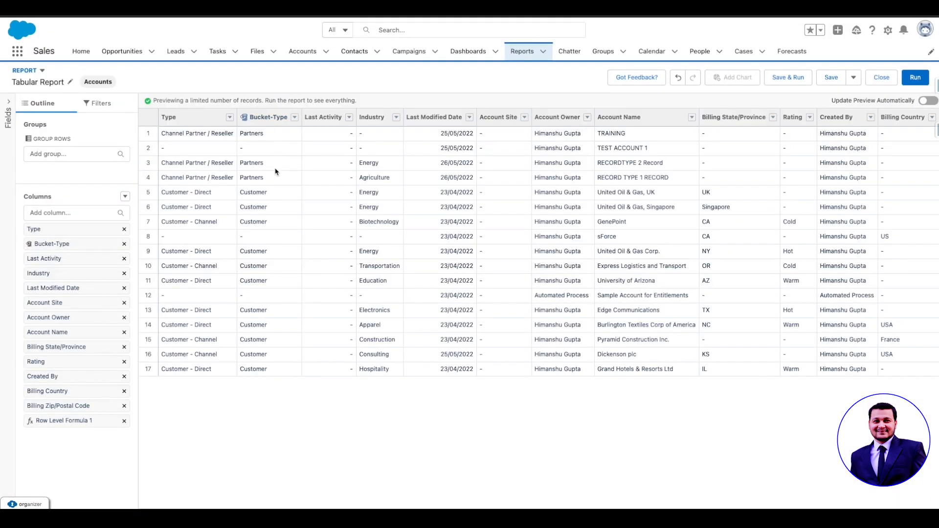
{"action": "left_click_drag", "start_coordinate": [62, 424], "coordinate": [71, 216]}
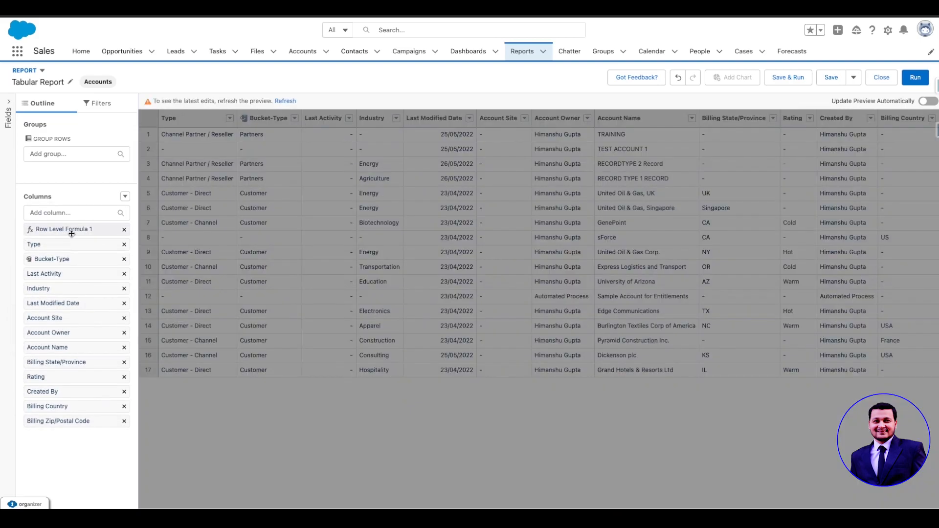
{"action": "left_click", "coordinate": [277, 104]}
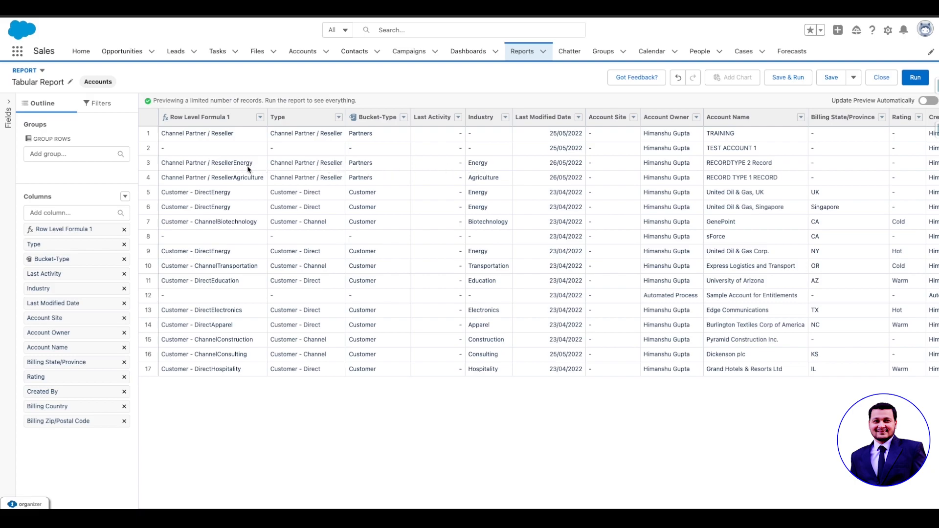
Step: Add a space between the two values by changing Row Level Formula 1 to TEXT(TYPE) + " " + TEXT(INDUSTRY), and apply it
{"action": "left_click", "coordinate": [61, 231]}
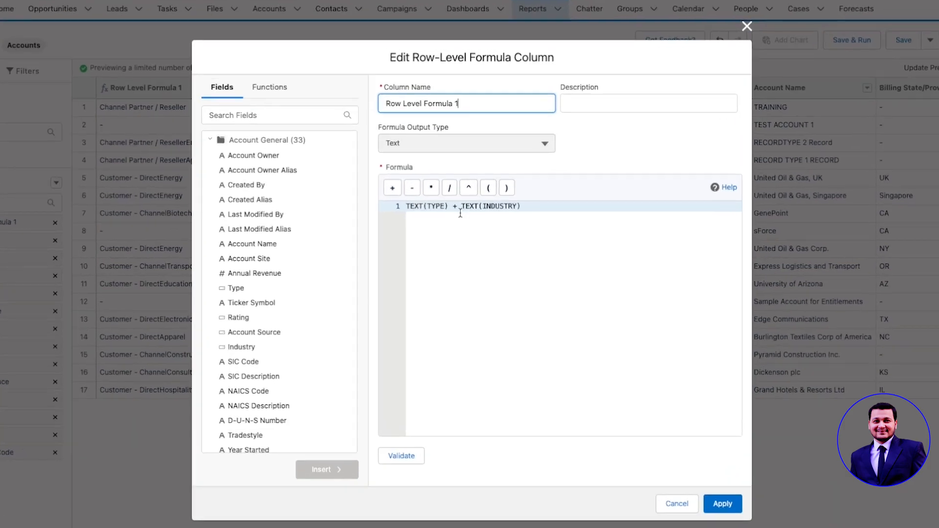
{"action": "left_click", "coordinate": [462, 215]}
{"action": "type", "text": "+ "}
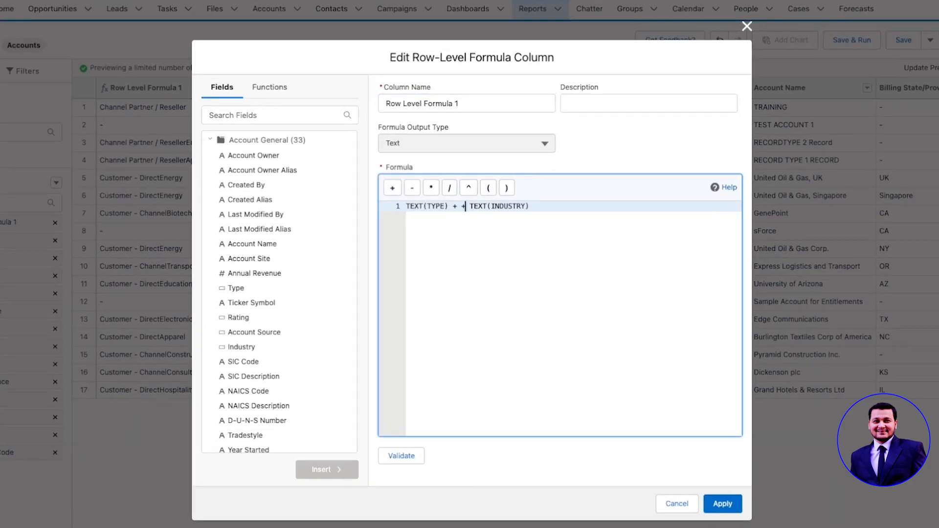
{"action": "type", "text": "\" \""}
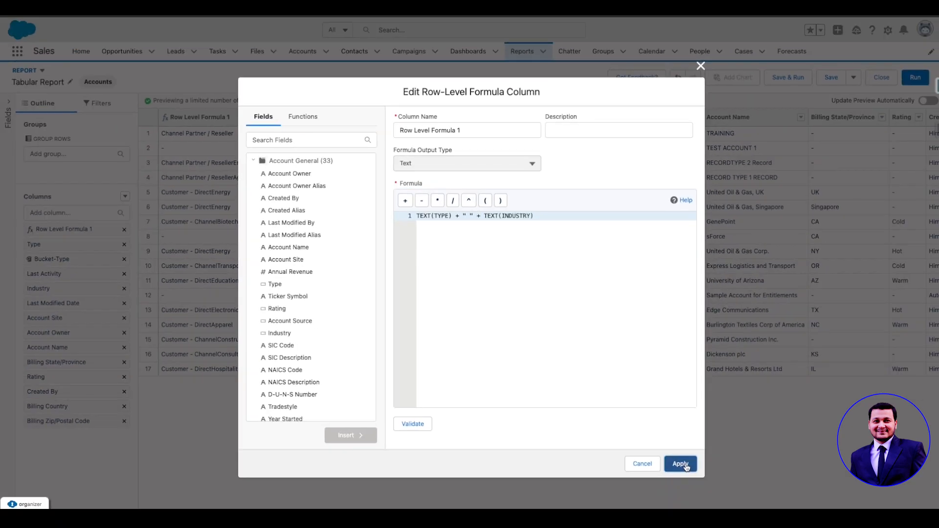
{"action": "left_click", "coordinate": [681, 464]}
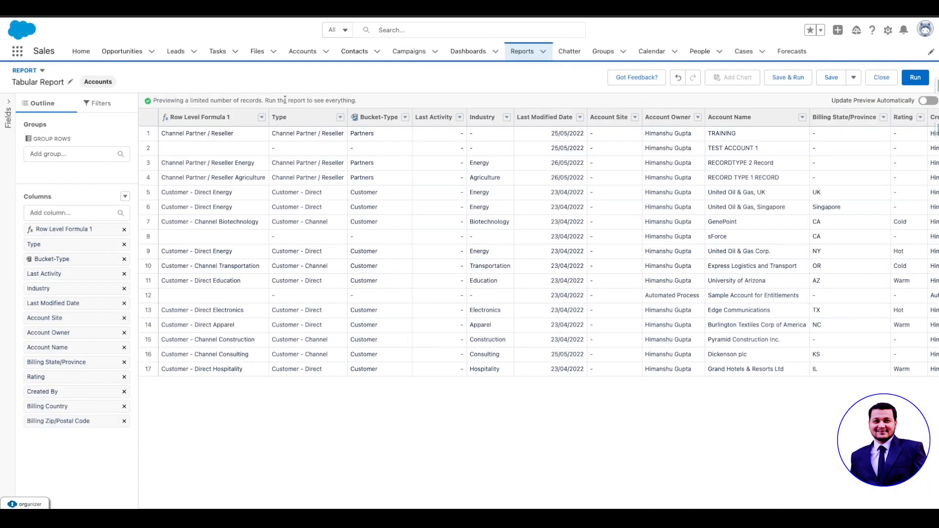
Step: Review the formula of Row Level Formula 1 and its Type reference, and close the editor without changes
{"action": "left_click", "coordinate": [69, 229]}
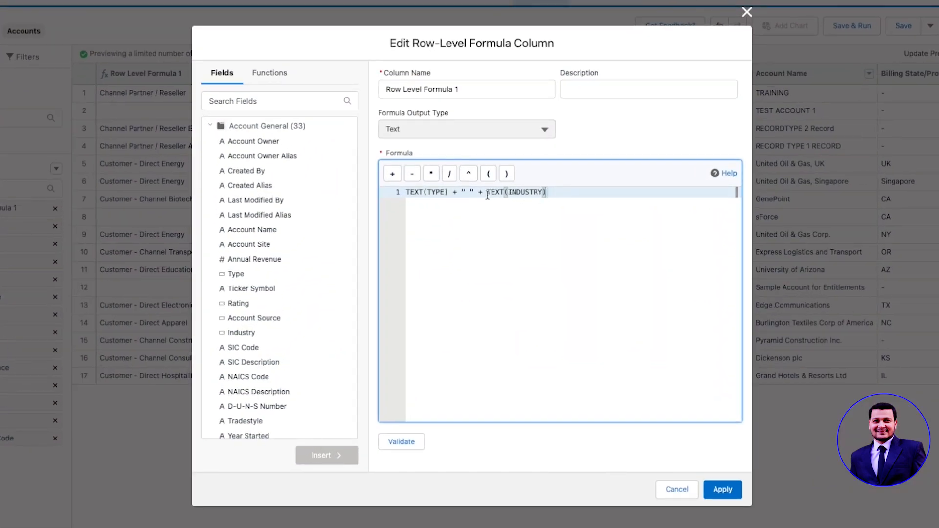
{"action": "left_click_drag", "start_coordinate": [559, 193], "coordinate": [405, 193]}
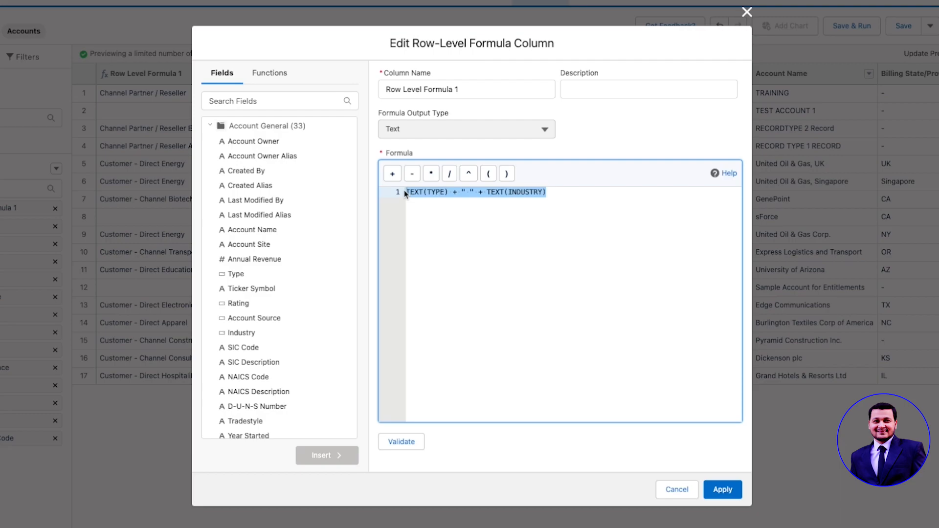
{"action": "left_click", "coordinate": [436, 195]}
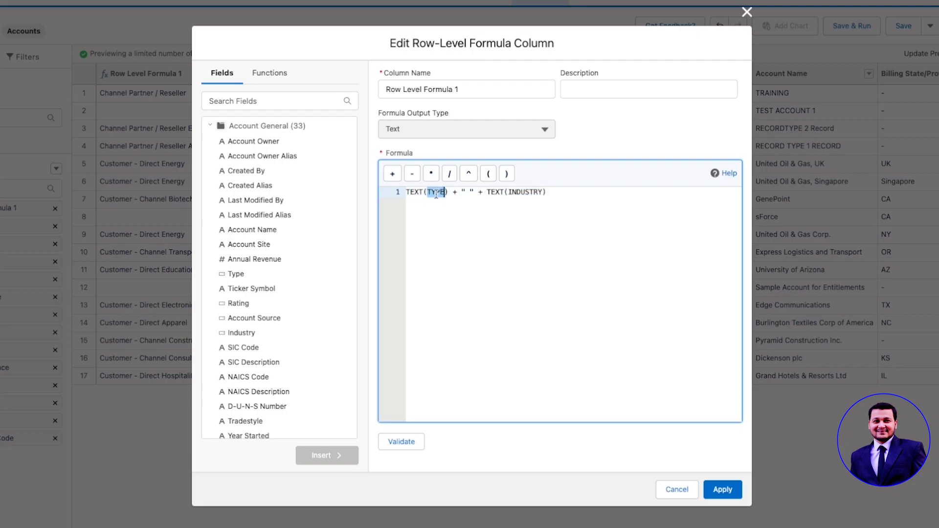
{"action": "left_click", "coordinate": [603, 217]}
{"action": "left_click", "coordinate": [676, 489]}
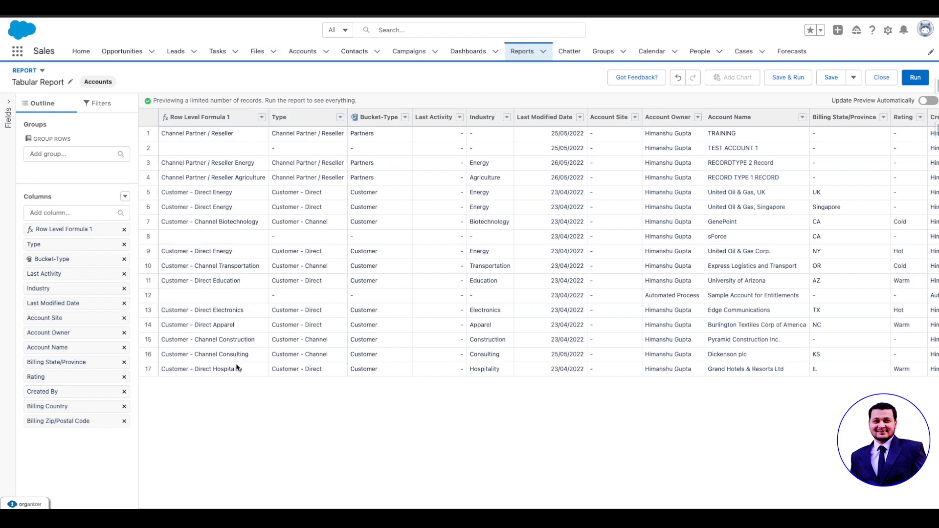
Step: Change the formula's separator to " - " so it reads TEXT(TYPE) + " - " + TEXT(INDUSTRY), apply it and refresh the preview
{"action": "left_click", "coordinate": [74, 229]}
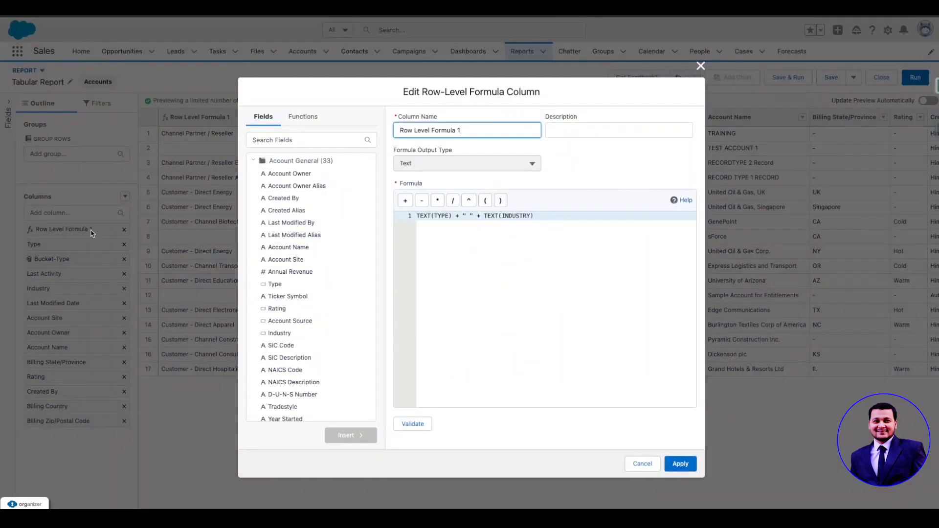
{"action": "left_click", "coordinate": [470, 225]}
{"action": "type", "text": "-"}
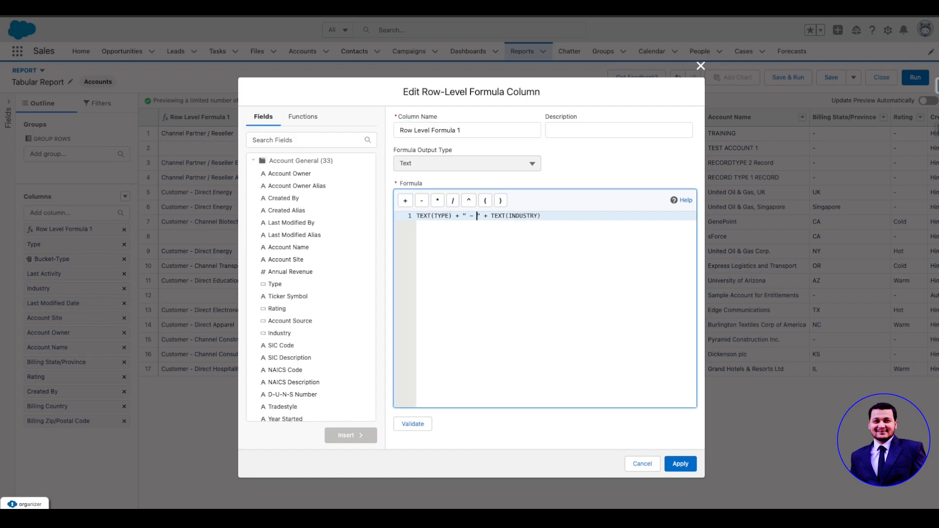
{"action": "left_click", "coordinate": [679, 465]}
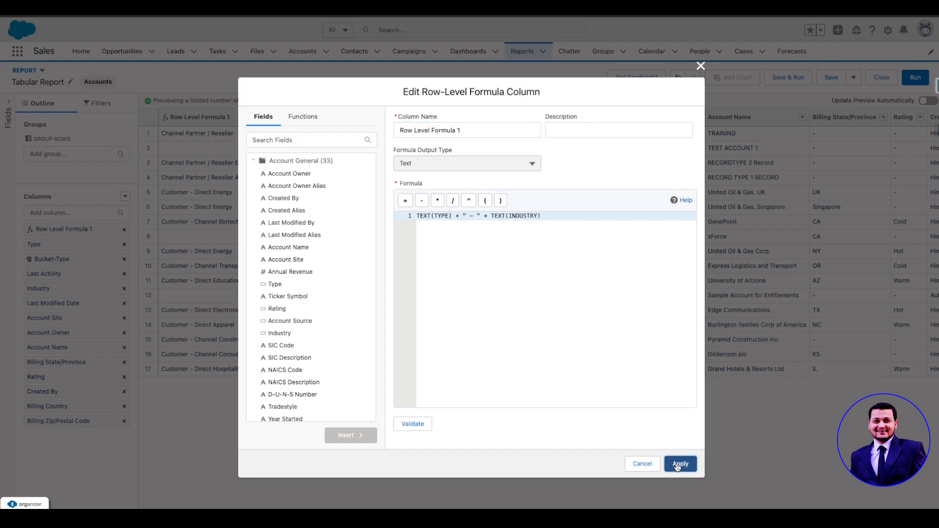
{"action": "left_click", "coordinate": [285, 101]}
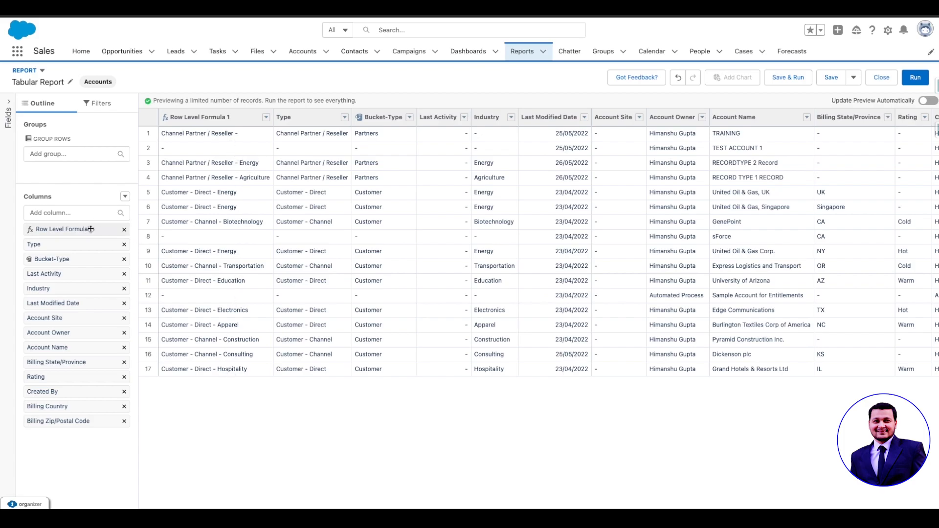
Step: Move the Bucket-Type column below Last Activity in the report outline
{"action": "left_click", "coordinate": [125, 196]}
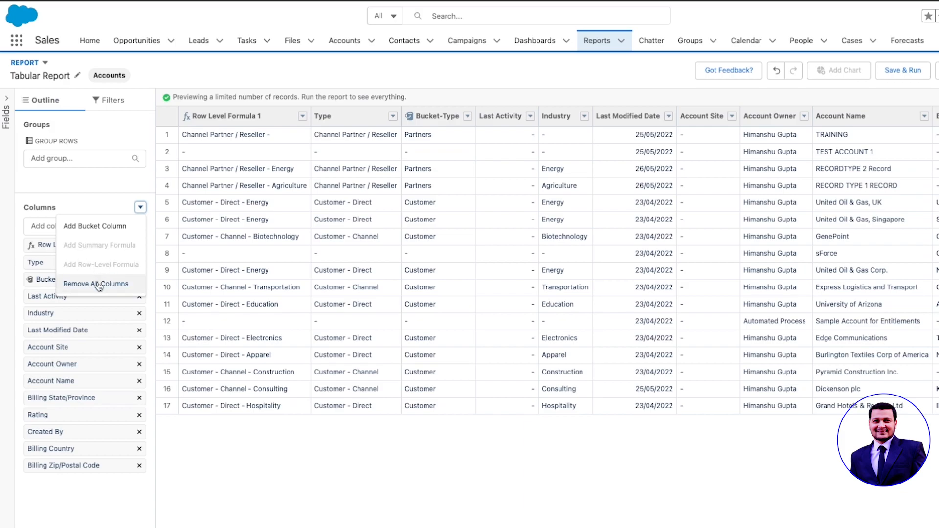
{"action": "left_click", "coordinate": [81, 188]}
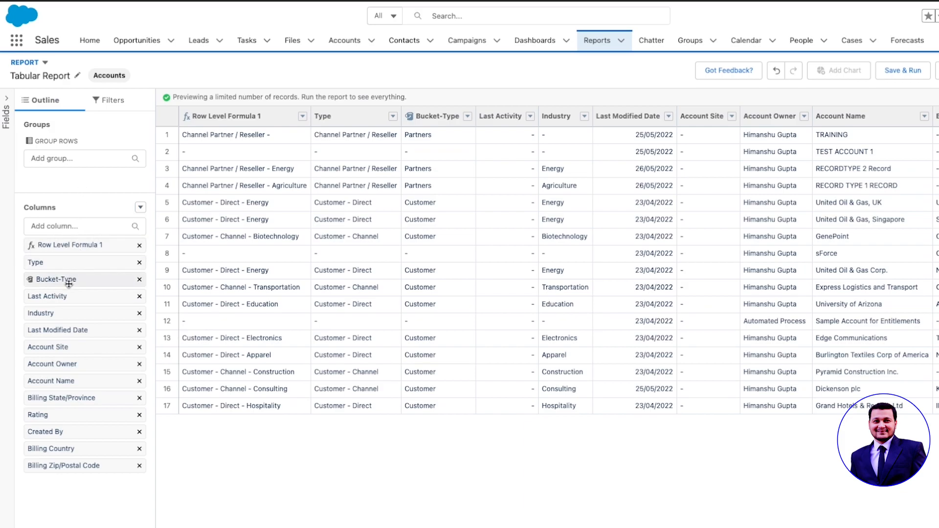
{"action": "mouse_move", "coordinate": [70, 281]}
{"action": "left_mouse_down"}
{"action": "mouse_move", "coordinate": [78, 178]}
{"action": "mouse_move", "coordinate": [76, 296]}
{"action": "left_mouse_up"}
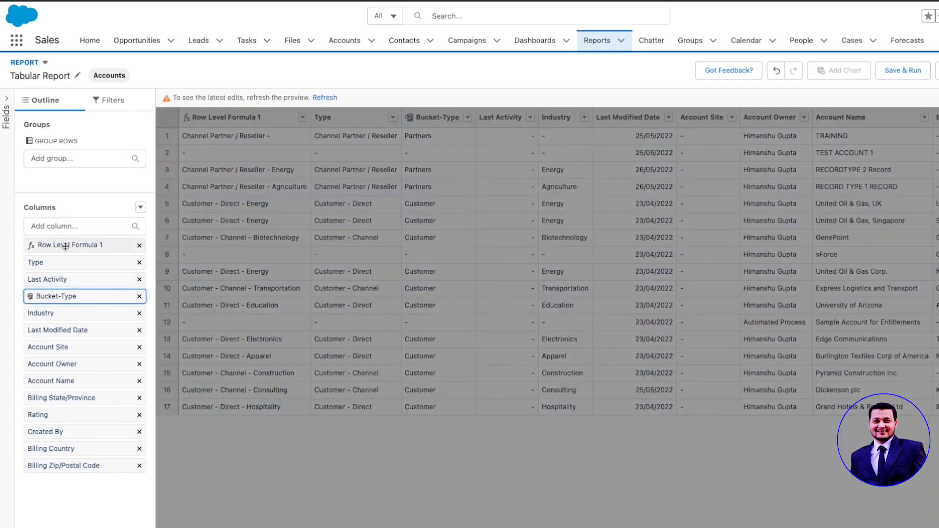
Step: Group the report rows by Row Level Formula 1, refresh the preview and look through the grouped rows
{"action": "left_click_drag", "start_coordinate": [65, 246], "coordinate": [77, 172]}
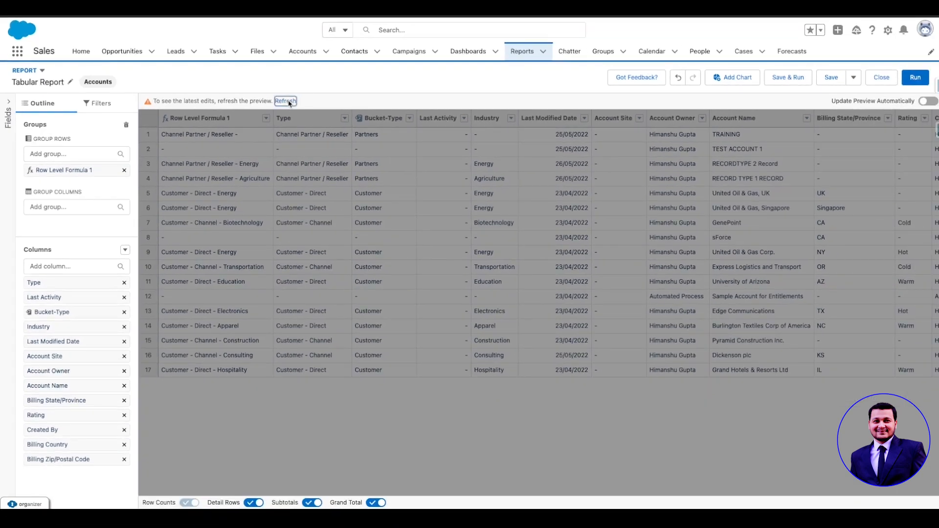
{"action": "left_click", "coordinate": [326, 99]}
{"action": "scroll", "coordinate": [251, 213], "scroll_direction": "down", "scroll_amount": 2}
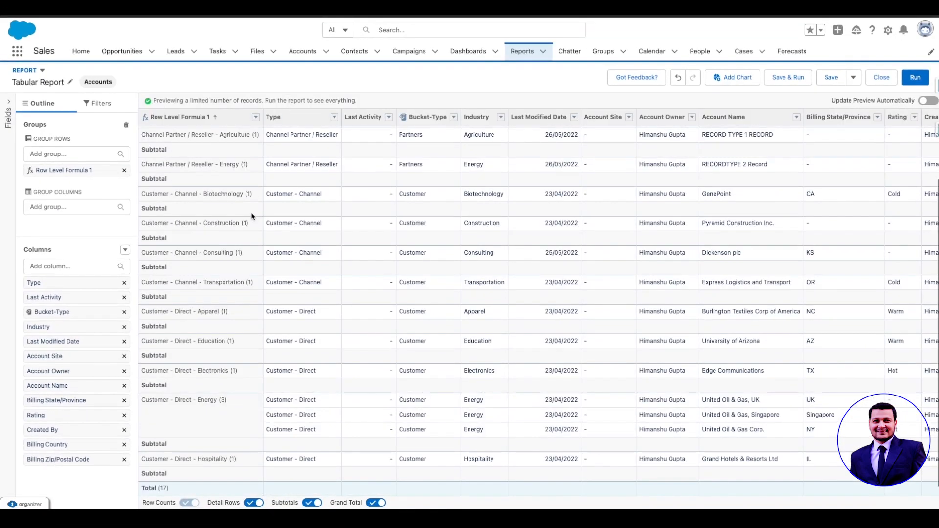
{"action": "scroll", "coordinate": [200, 199], "scroll_direction": "up", "scroll_amount": 2}
Step: Group the rows by Bucket-Type instead, return Row Level Formula 1 to the columns below Type, and refresh the preview
{"action": "mouse_move", "coordinate": [62, 312]}
{"action": "left_mouse_down"}
{"action": "mouse_move", "coordinate": [69, 180]}
{"action": "mouse_move", "coordinate": [59, 315]}
{"action": "mouse_move", "coordinate": [58, 292]}
{"action": "mouse_move", "coordinate": [61, 306]}
{"action": "left_mouse_up"}
{"action": "left_click_drag", "start_coordinate": [55, 167], "coordinate": [61, 306]}
{"action": "left_click", "coordinate": [287, 101]}
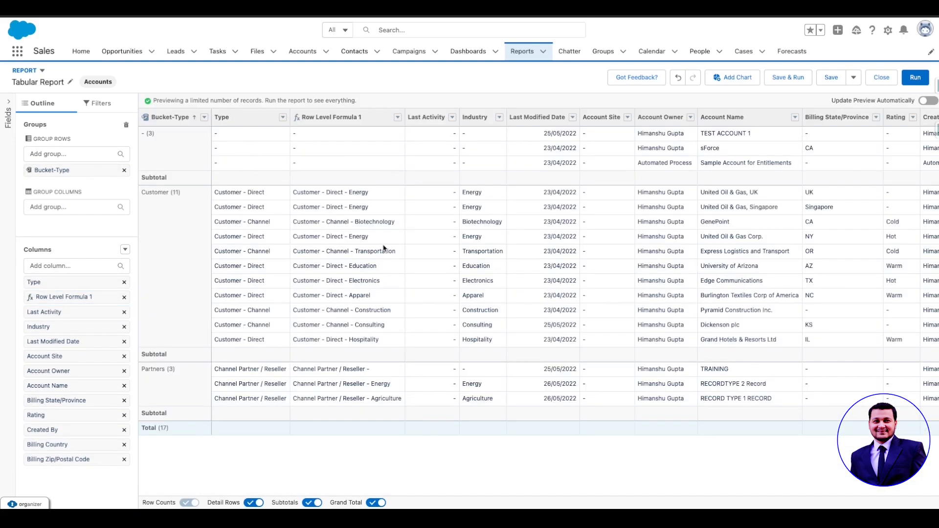
Step: Add a summary formula column and insert the Sum of Annual Revenue into its formula
{"action": "left_click", "coordinate": [125, 249]}
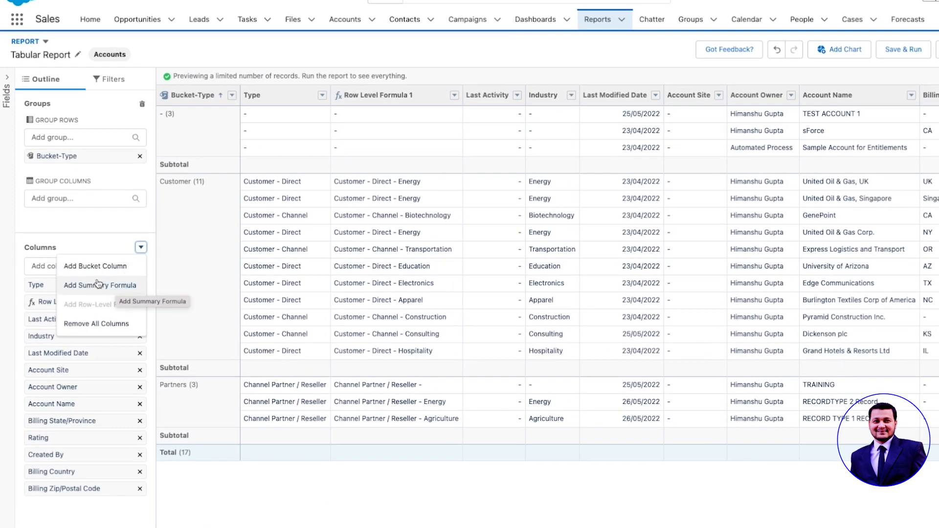
{"action": "left_click", "coordinate": [80, 228]}
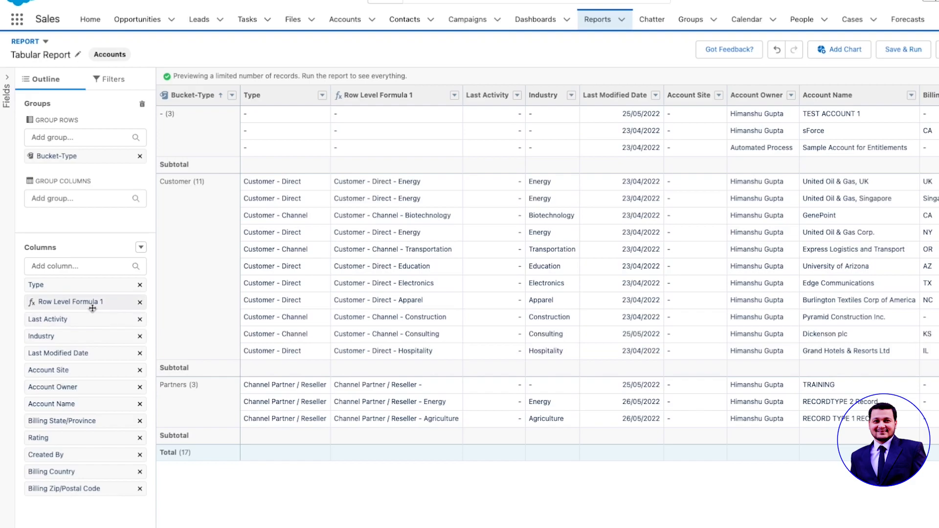
{"action": "left_click", "coordinate": [140, 248]}
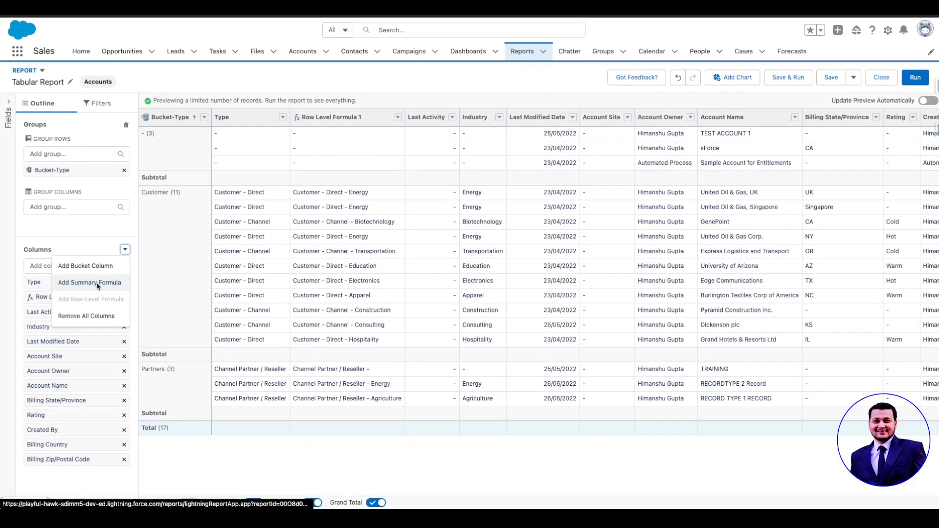
{"action": "left_click", "coordinate": [110, 290]}
{"action": "scroll", "coordinate": [301, 244], "scroll_direction": "down", "scroll_amount": 2}
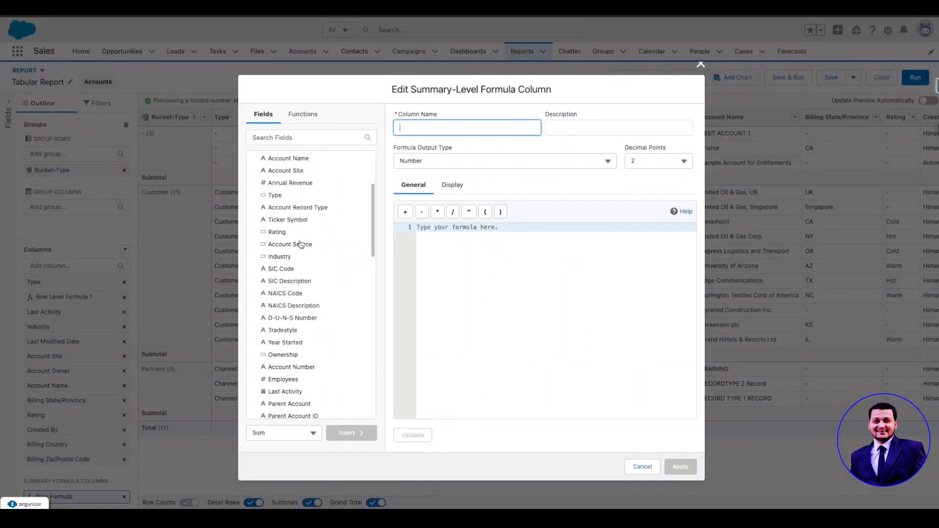
{"action": "scroll", "coordinate": [301, 244], "scroll_direction": "down", "scroll_amount": 1}
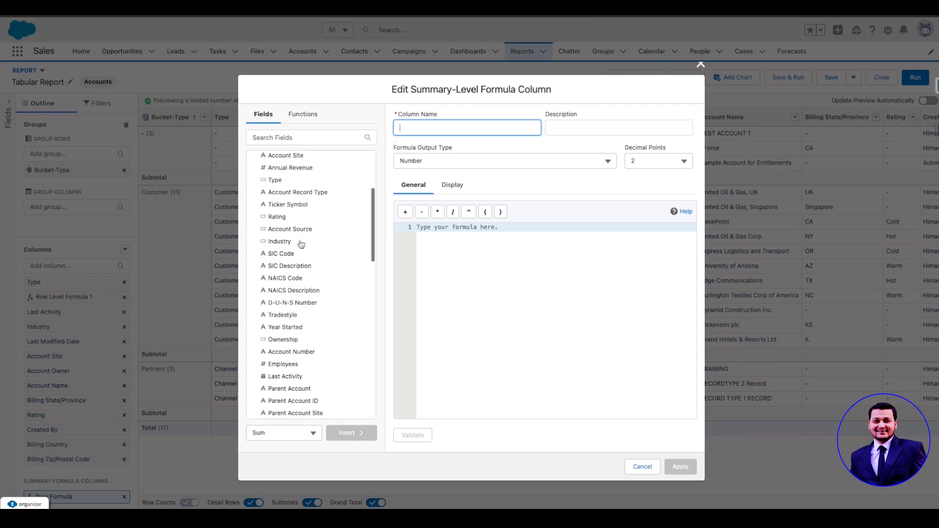
{"action": "scroll", "coordinate": [300, 244], "scroll_direction": "up", "scroll_amount": 3}
{"action": "left_click", "coordinate": [277, 141]}
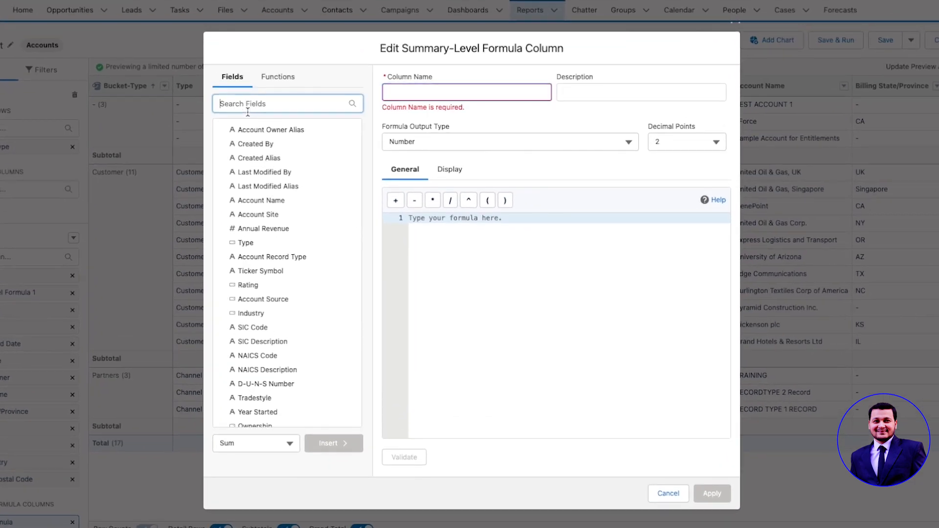
{"action": "type", "text": "reve"}
{"action": "left_click", "coordinate": [264, 141]}
{"action": "left_click", "coordinate": [342, 444]}
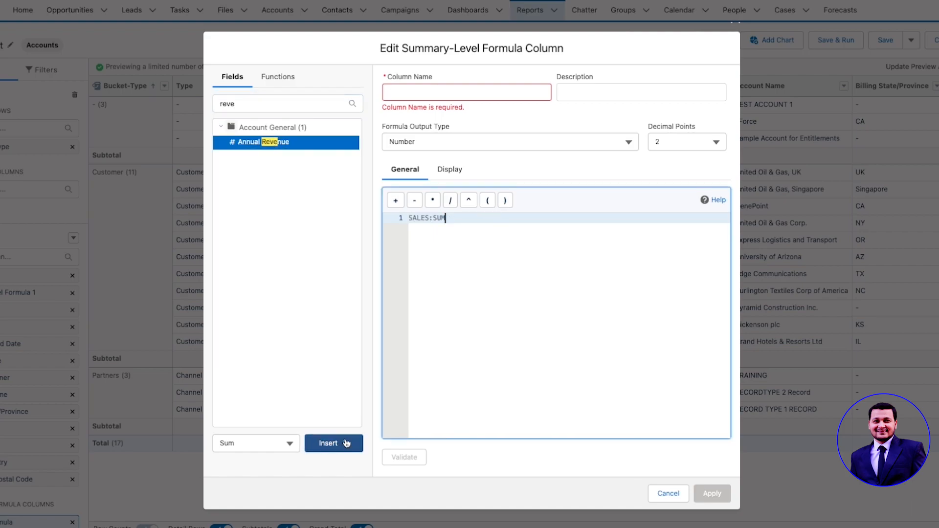
Step: Divide the revenue sum by Record Count so the formula reads SALES:SUM/RowCount
{"action": "type", "text": "/"}
{"action": "left_click", "coordinate": [217, 103]}
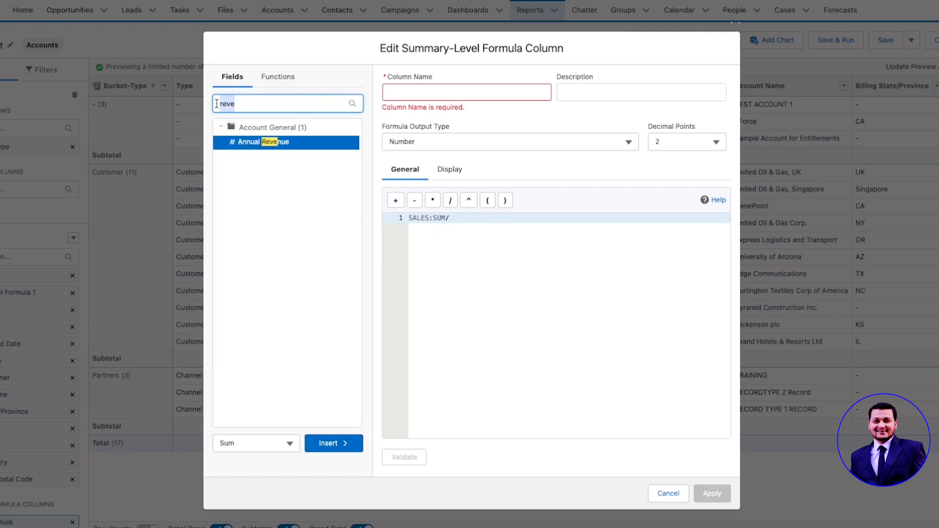
{"action": "key", "text": "BackSpace"}
{"action": "left_click", "coordinate": [252, 144]}
{"action": "left_click", "coordinate": [324, 445]}
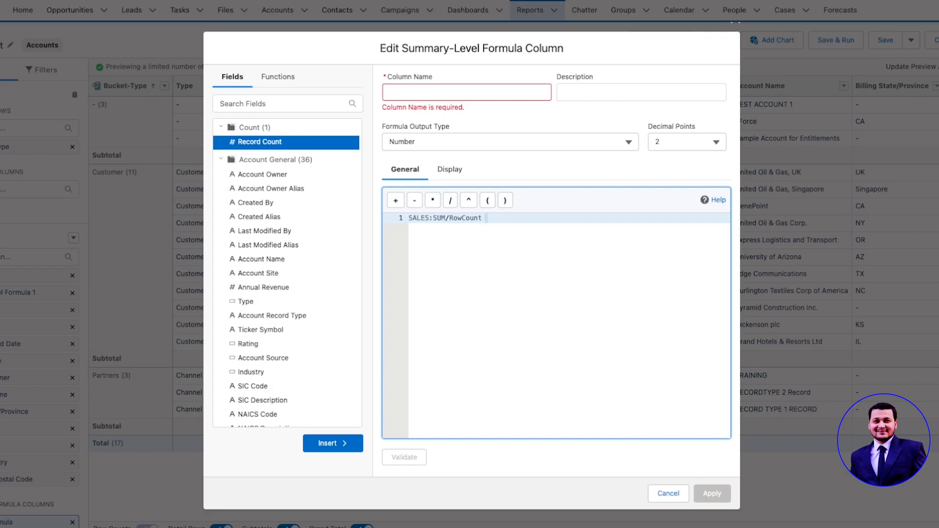
{"action": "type", "text": "cre"}
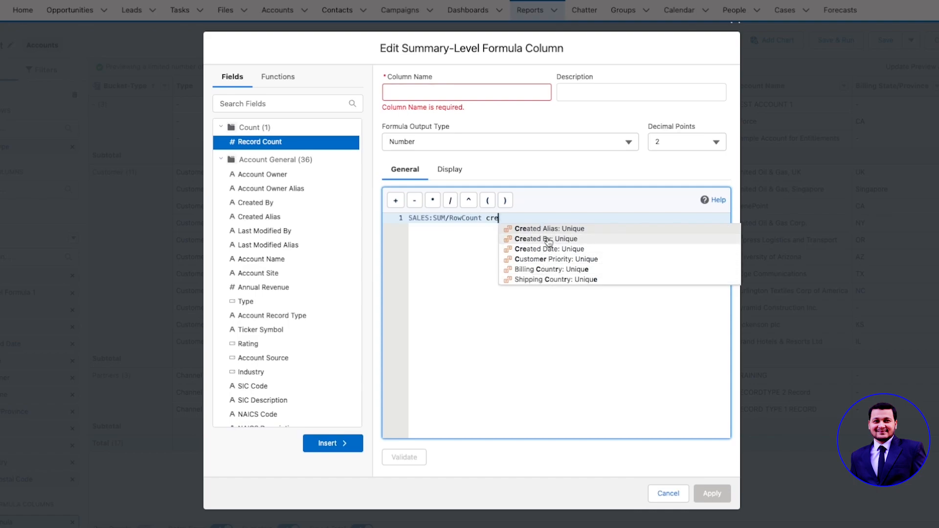
{"action": "key", "text": "BackSpace"}
{"action": "key", "text": "BackSpace"}
{"action": "key", "text": "BackSpace"}
{"action": "key", "text": "BackSpace"}
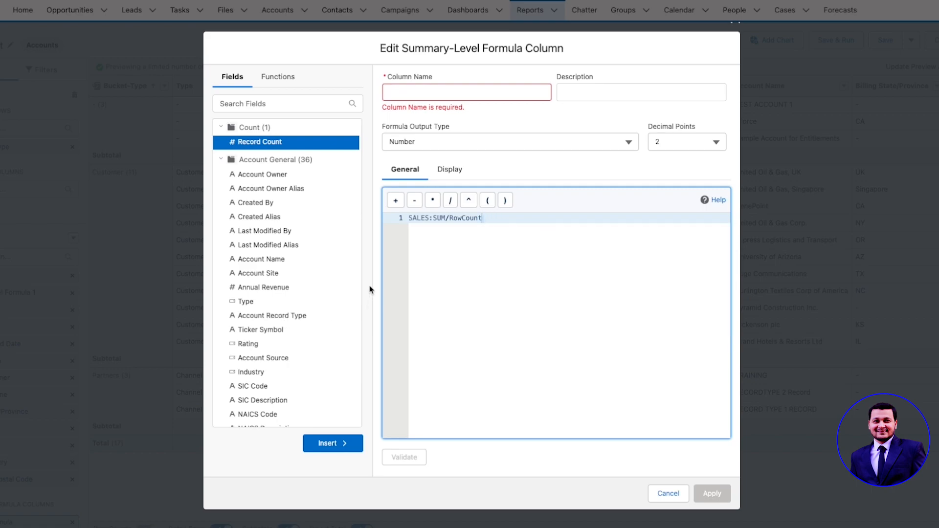
Step: Name the summary formula column Avg Revenue, set its output type to Currency, and apply it
{"action": "left_click", "coordinate": [409, 93]}
{"action": "type", "text": "Avg"}
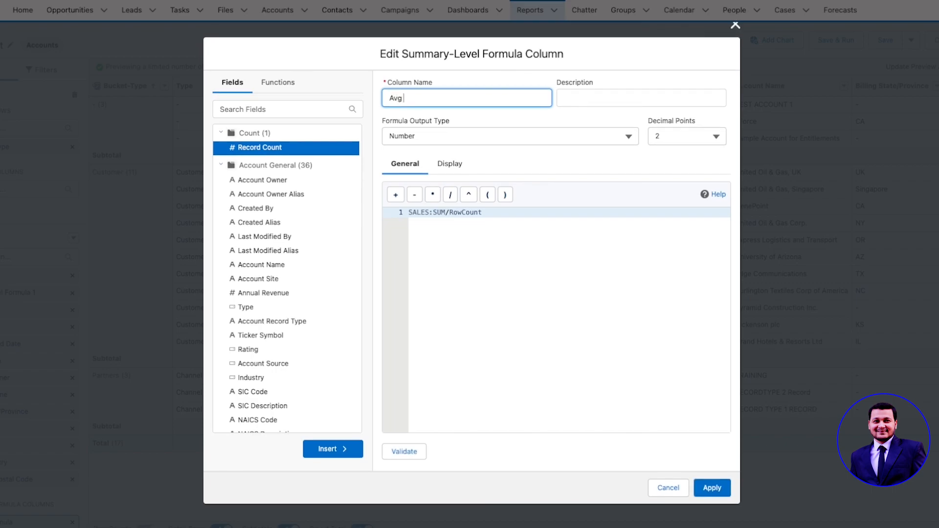
{"action": "type", "text": " Revenue"}
{"action": "key", "text": "Tab"}
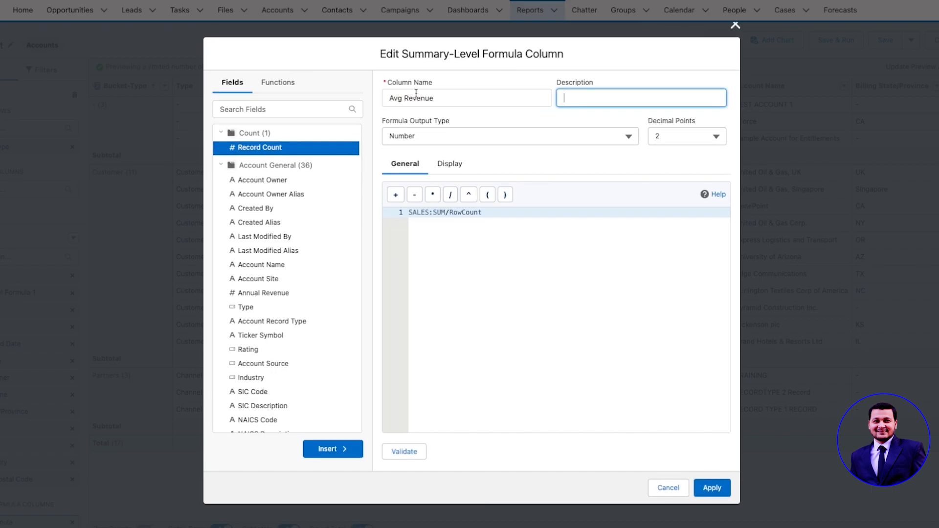
{"action": "left_click", "coordinate": [496, 137]}
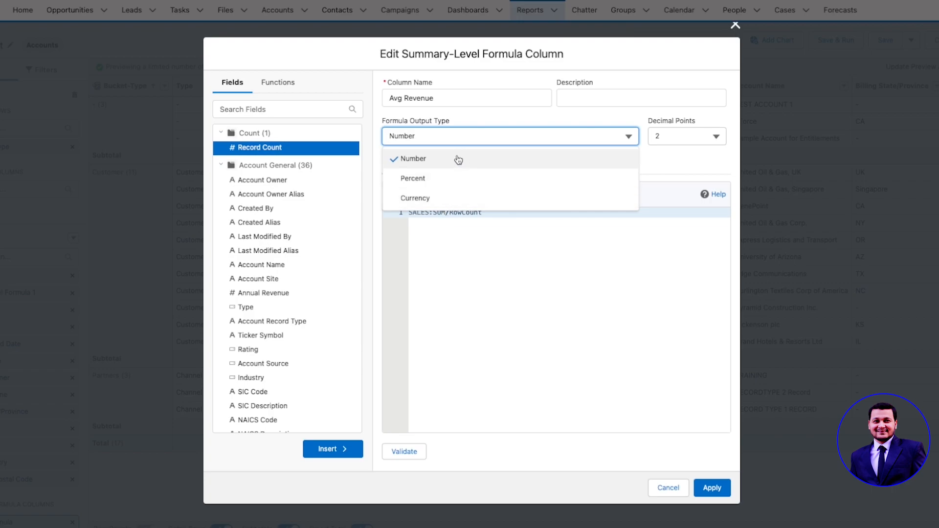
{"action": "left_click", "coordinate": [507, 198]}
{"action": "left_click", "coordinate": [506, 161]}
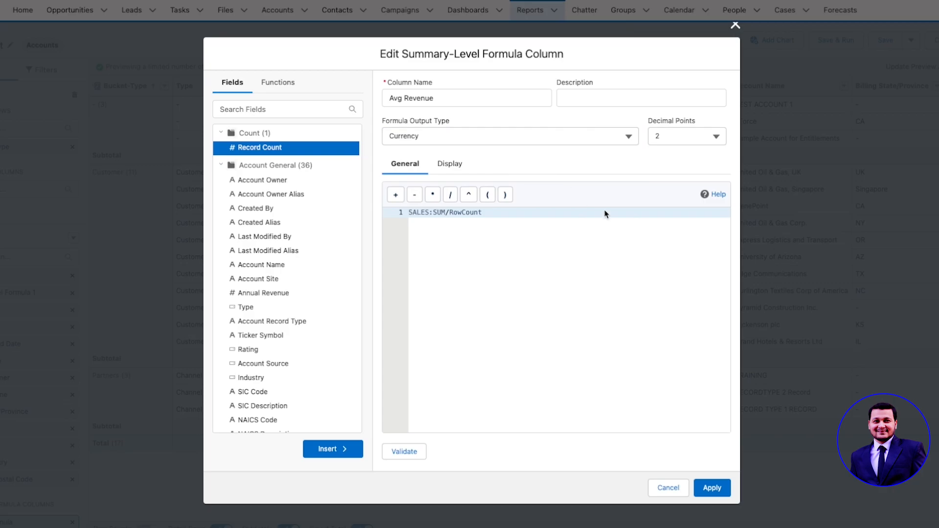
{"action": "left_click", "coordinate": [712, 487]}
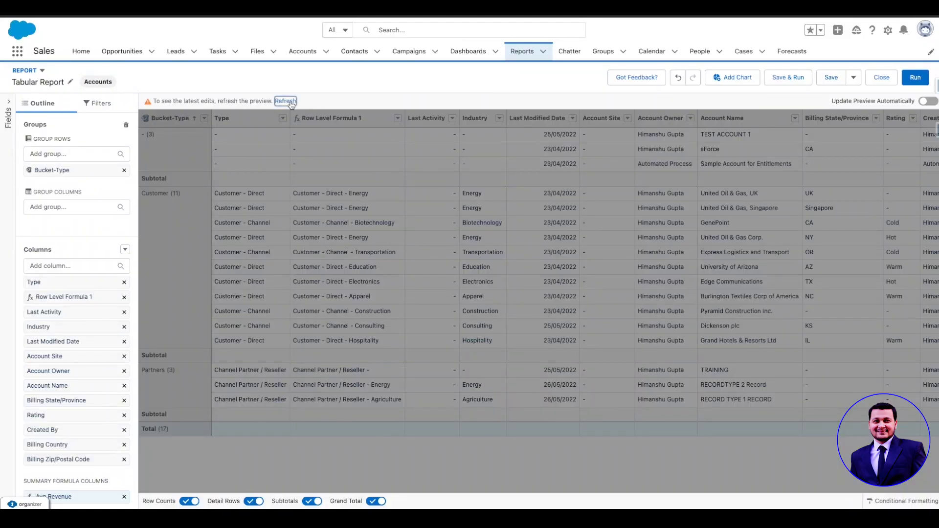
Step: Refresh the preview, then save and run the report and view its Avg Revenue column
{"action": "left_click", "coordinate": [285, 102]}
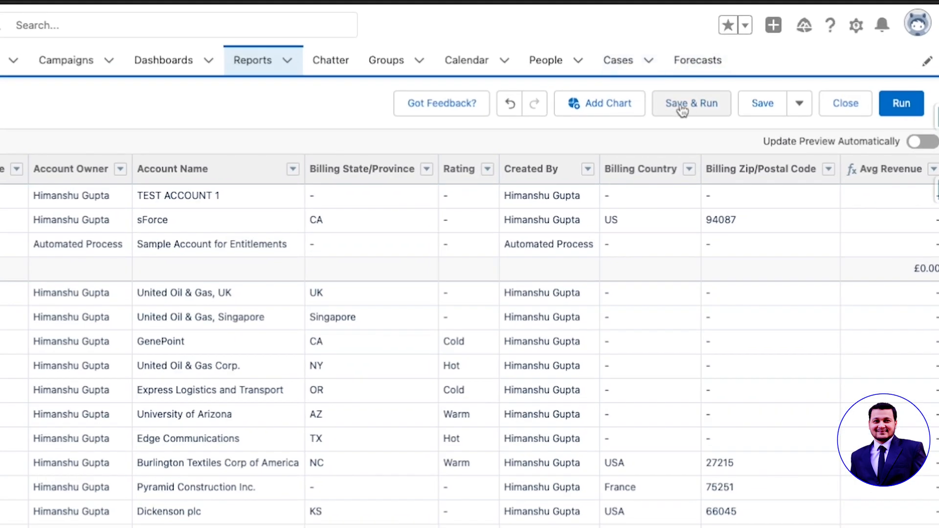
{"action": "left_click", "coordinate": [679, 106]}
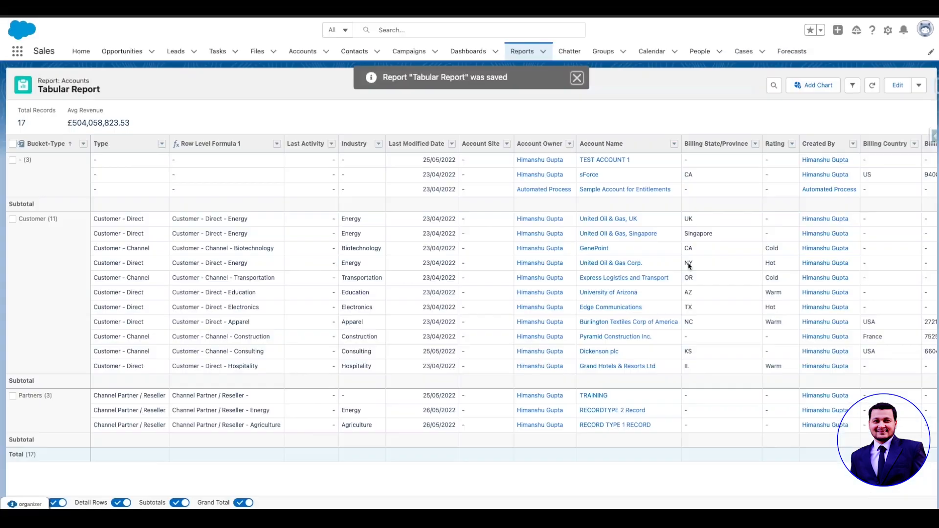
{"action": "scroll", "coordinate": [688, 264], "scroll_direction": "right", "scroll_amount": 3}
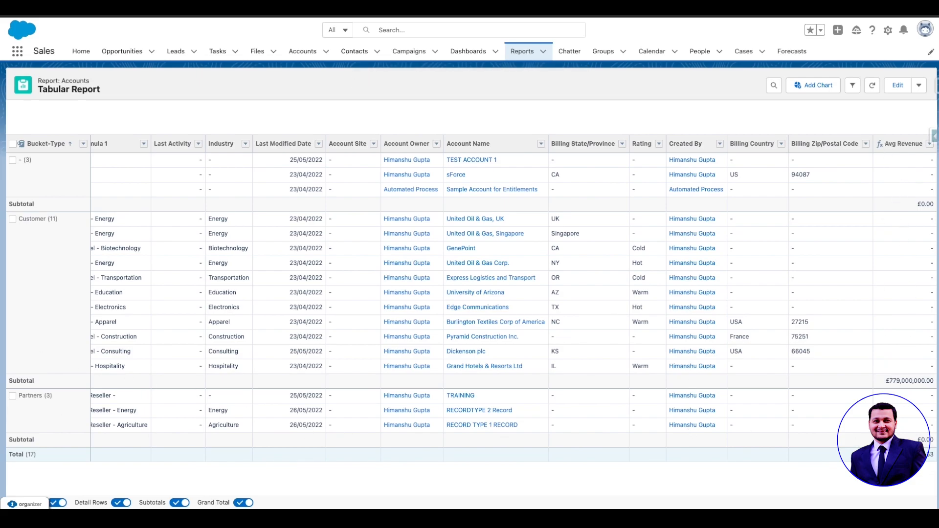
Step: Reopen the report for editing and add a summary formula column containing Record Count
{"action": "left_click", "coordinate": [897, 85]}
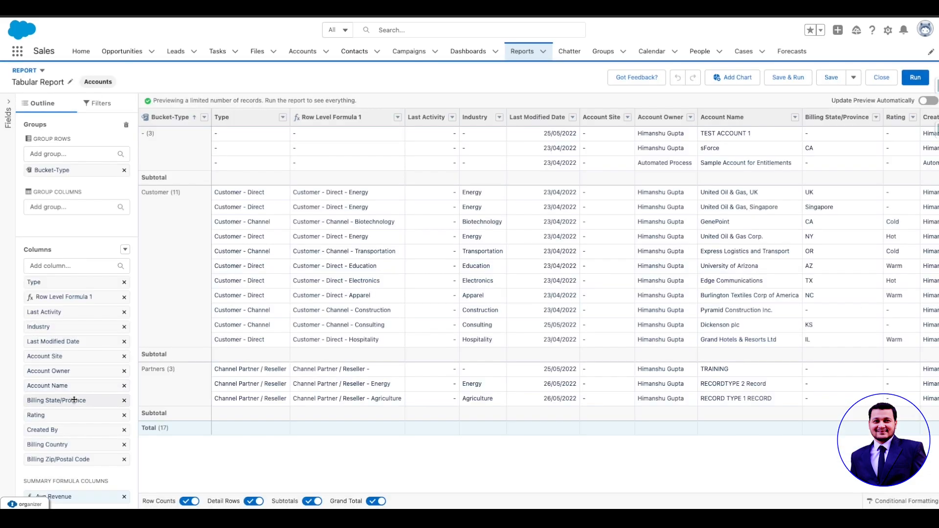
{"action": "left_click", "coordinate": [125, 250]}
{"action": "left_click", "coordinate": [96, 282]}
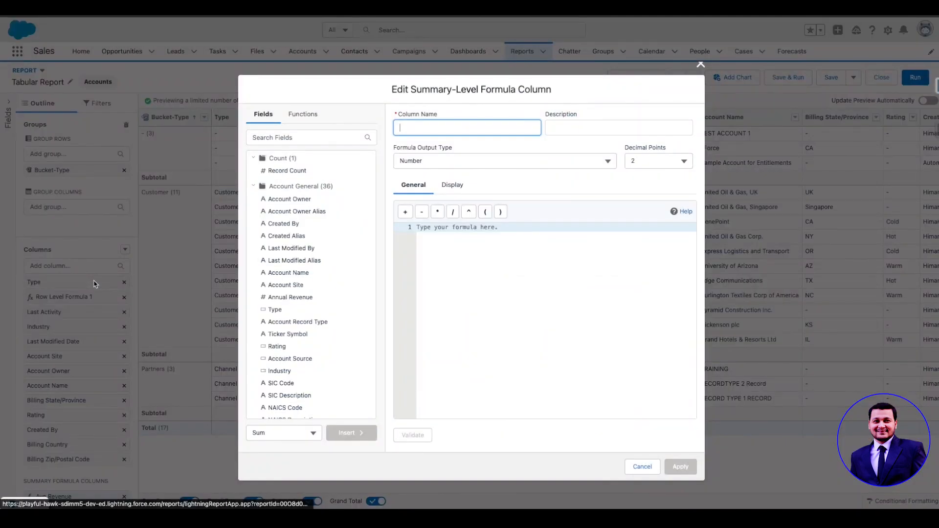
{"action": "left_click", "coordinate": [292, 172]}
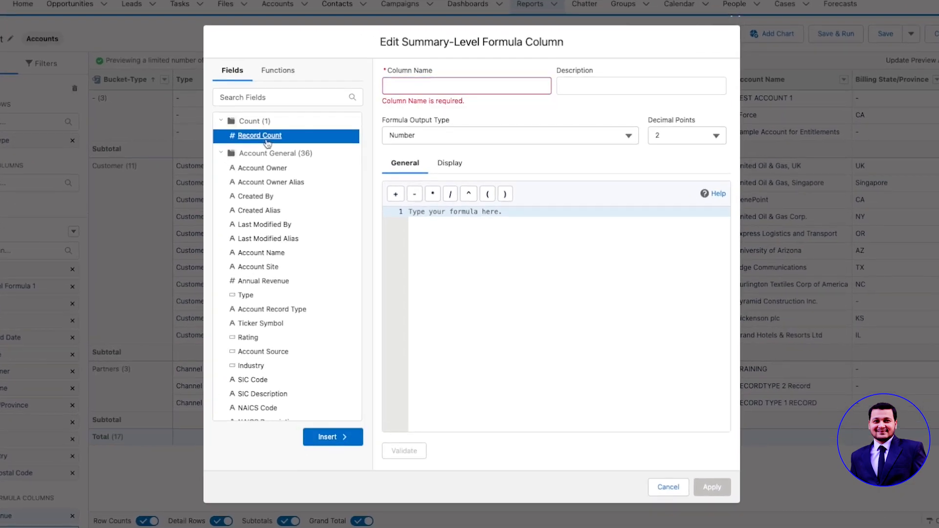
{"action": "left_click", "coordinate": [333, 436]}
Step: Name the formula column RECORD COUNT with 0 decimal points, apply it and refresh the preview
{"action": "left_click", "coordinate": [403, 87]}
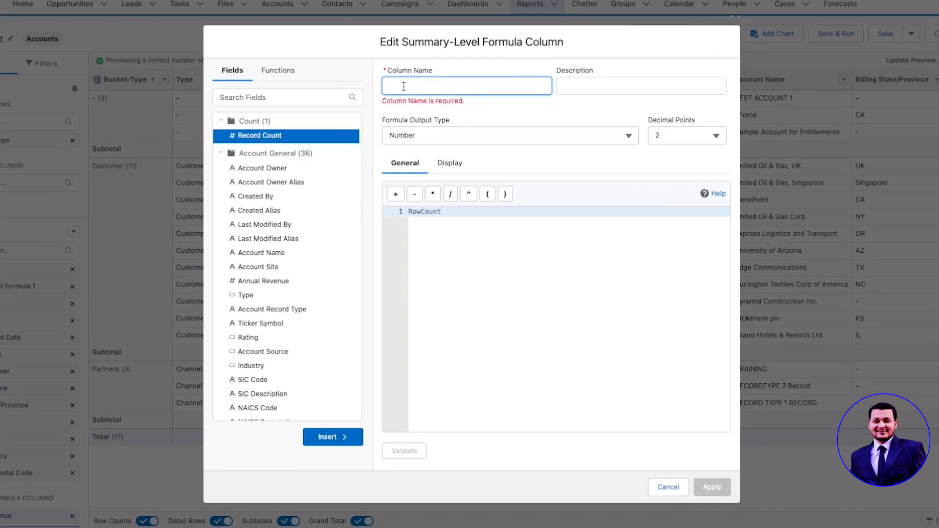
{"action": "type", "text": "RECORD CO"}
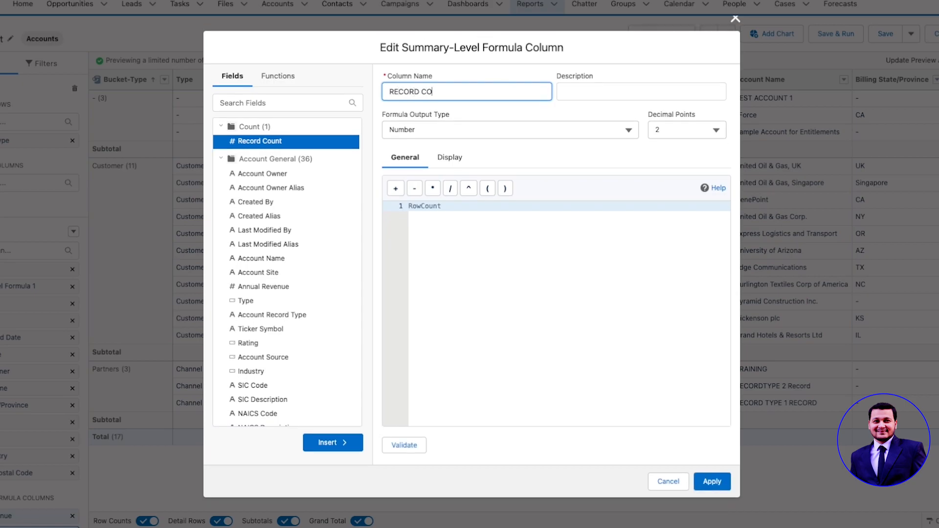
{"action": "type", "text": "UNT"}
{"action": "key", "text": "Tab"}
{"action": "left_click", "coordinate": [680, 128]}
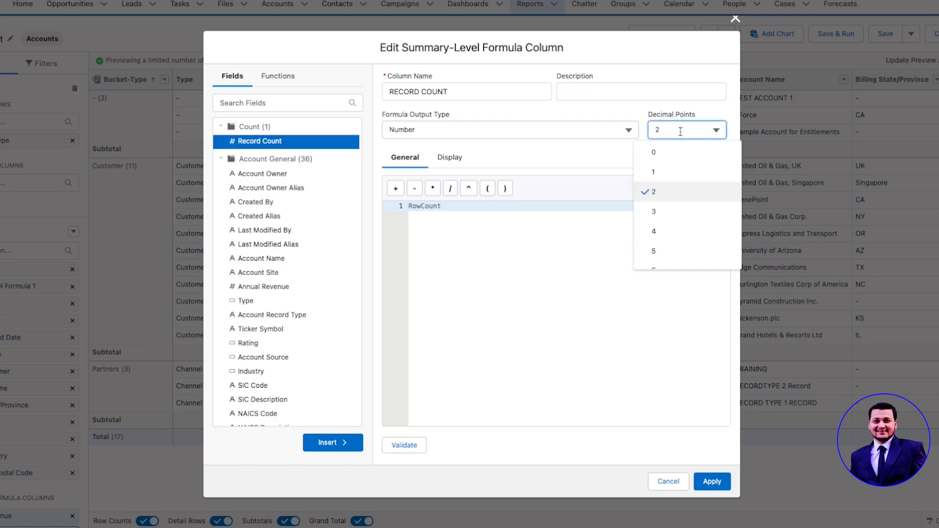
{"action": "left_click", "coordinate": [674, 158]}
{"action": "left_click", "coordinate": [441, 208]}
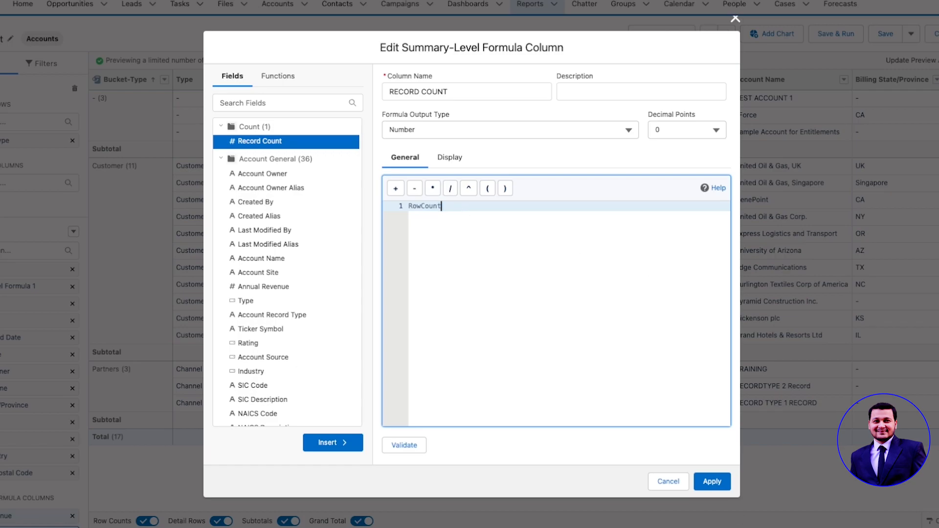
{"action": "left_click", "coordinate": [703, 478]}
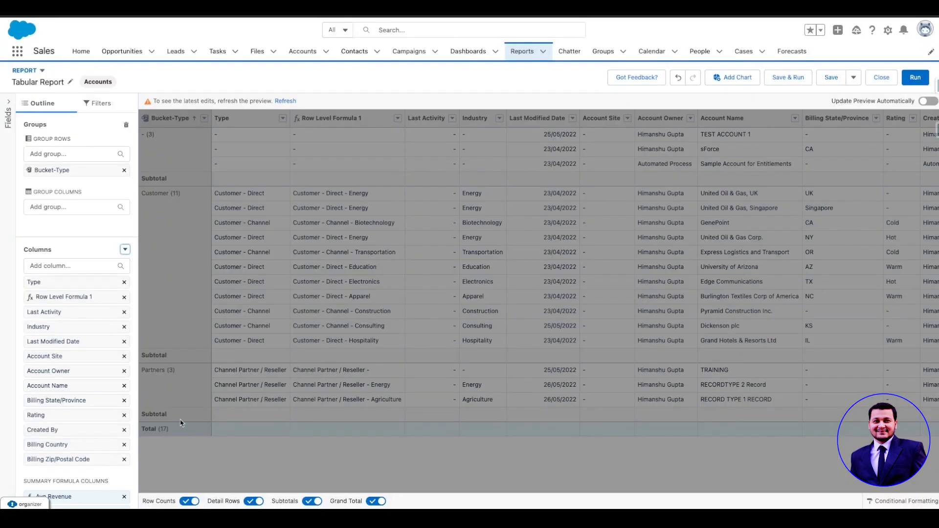
{"action": "left_click", "coordinate": [284, 101]}
{"action": "scroll", "coordinate": [281, 231], "scroll_direction": "right", "scroll_amount": 5}
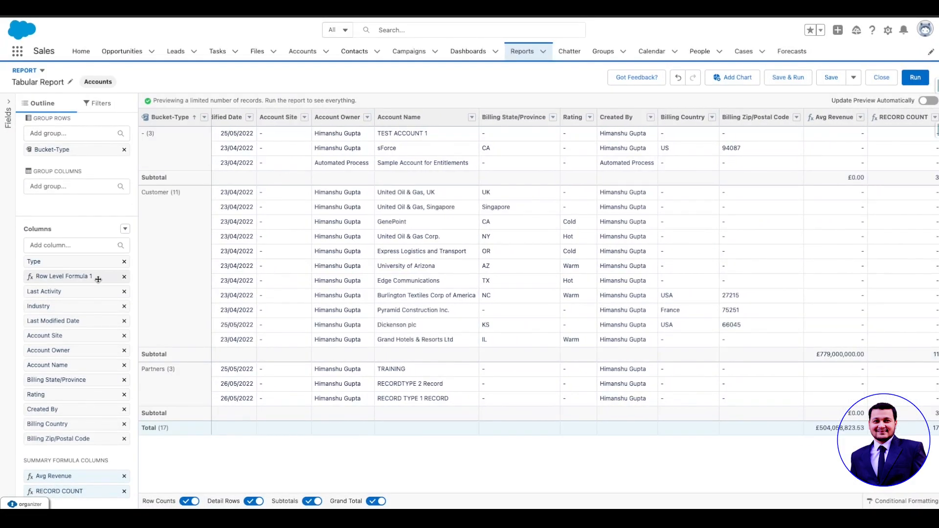
Step: Add summary formula columns COUNT, COUNT2 and COUNT3, and check whether another summary formula can be added
{"action": "left_click", "coordinate": [126, 229]}
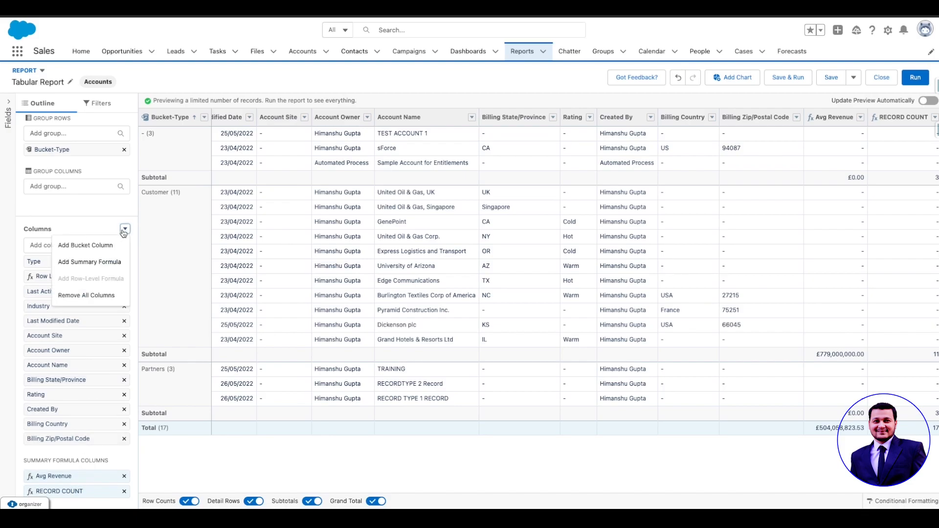
{"action": "scroll", "coordinate": [103, 355], "scroll_direction": "down", "scroll_amount": 1}
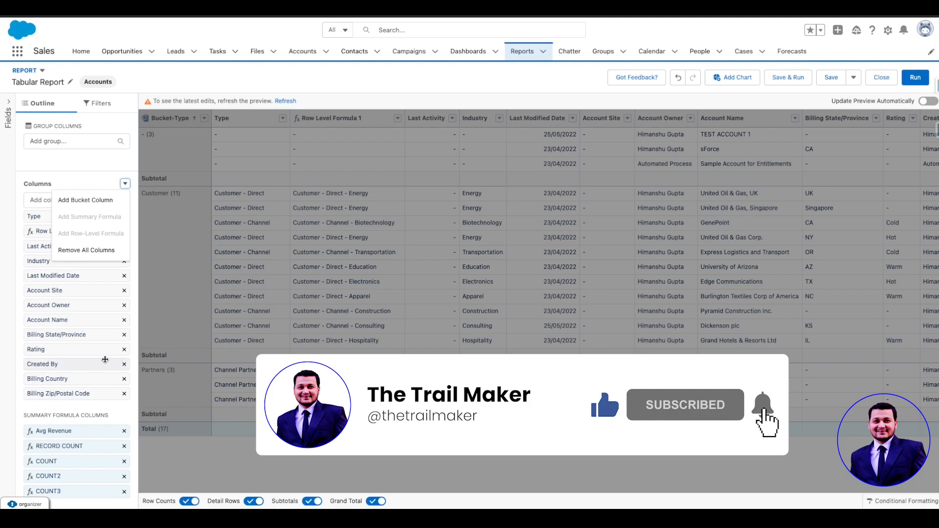
{"action": "left_click", "coordinate": [172, 278]}
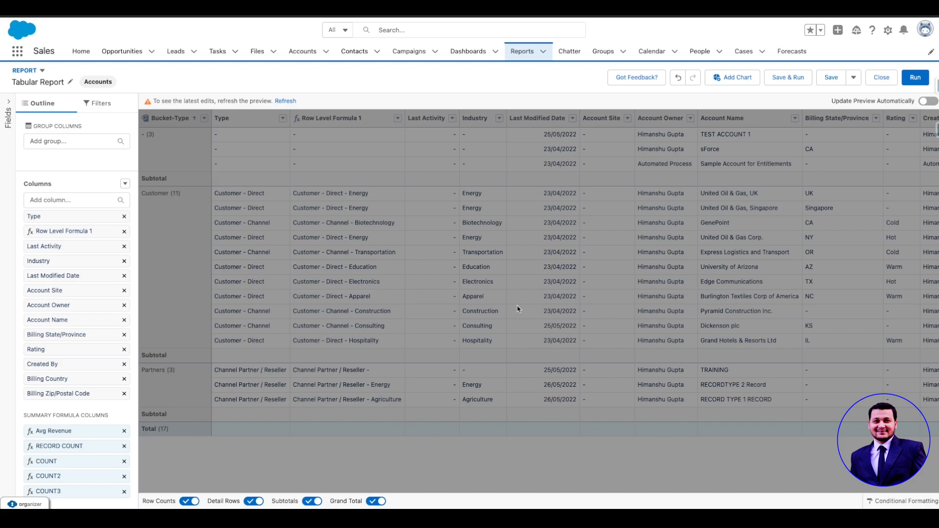
Step: Save and run the report, then review its summary totals and columns
{"action": "left_click", "coordinate": [779, 77]}
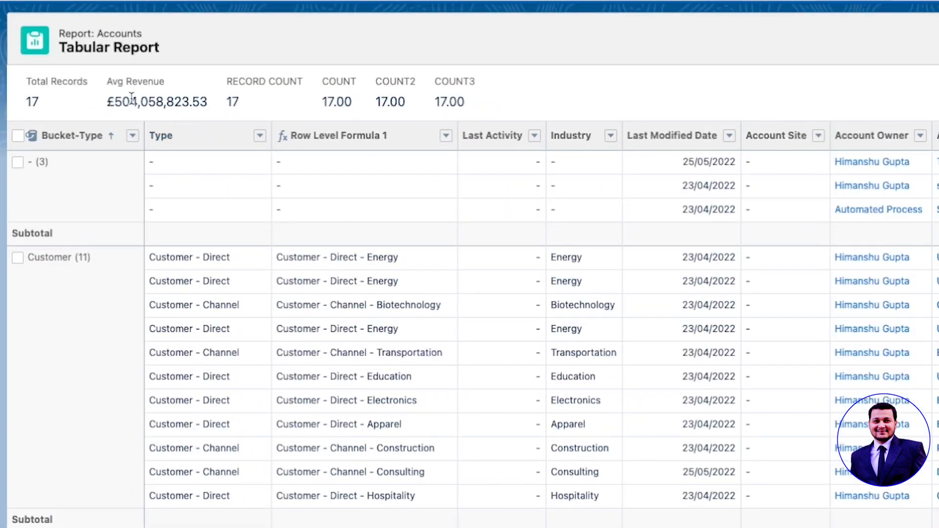
{"action": "left_click_drag", "start_coordinate": [107, 101], "coordinate": [505, 119]}
{"action": "left_click", "coordinate": [507, 117]}
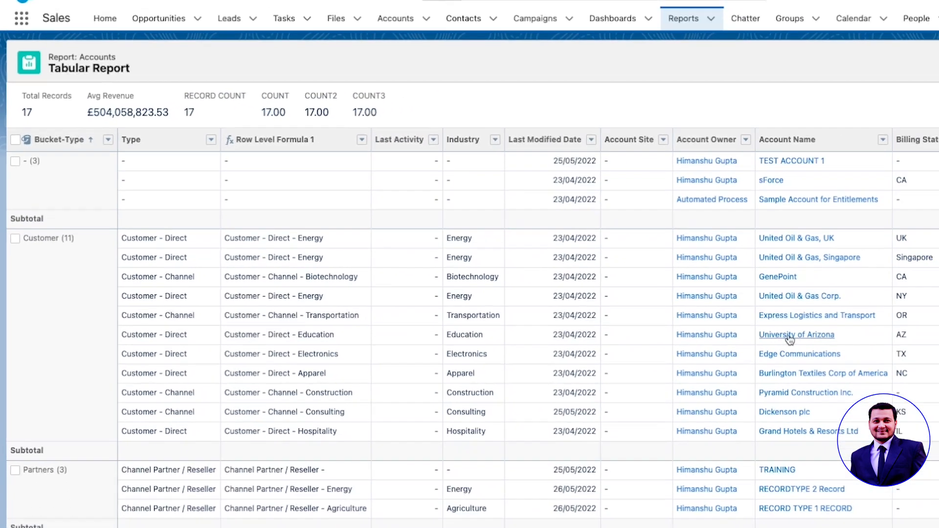
{"action": "scroll", "coordinate": [790, 337], "scroll_direction": "right", "scroll_amount": 5}
{"action": "scroll", "coordinate": [790, 338], "scroll_direction": "left", "scroll_amount": 5}
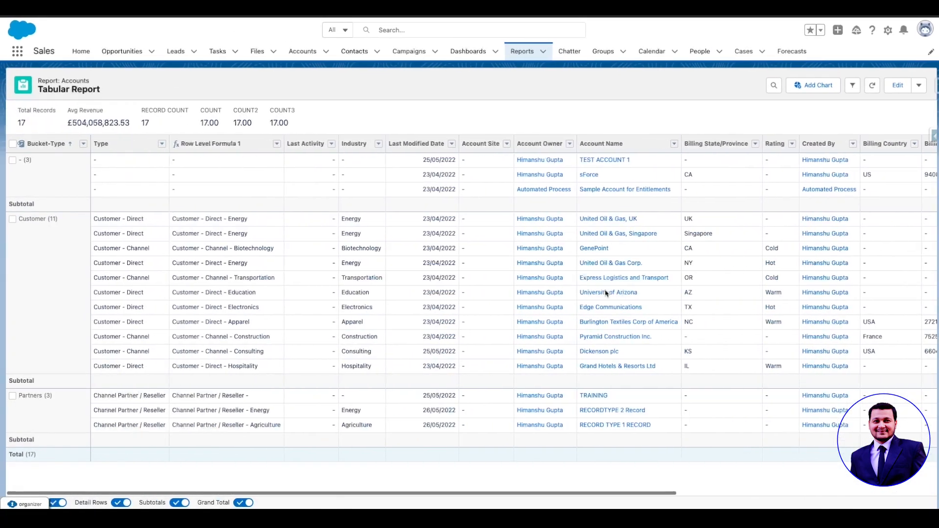